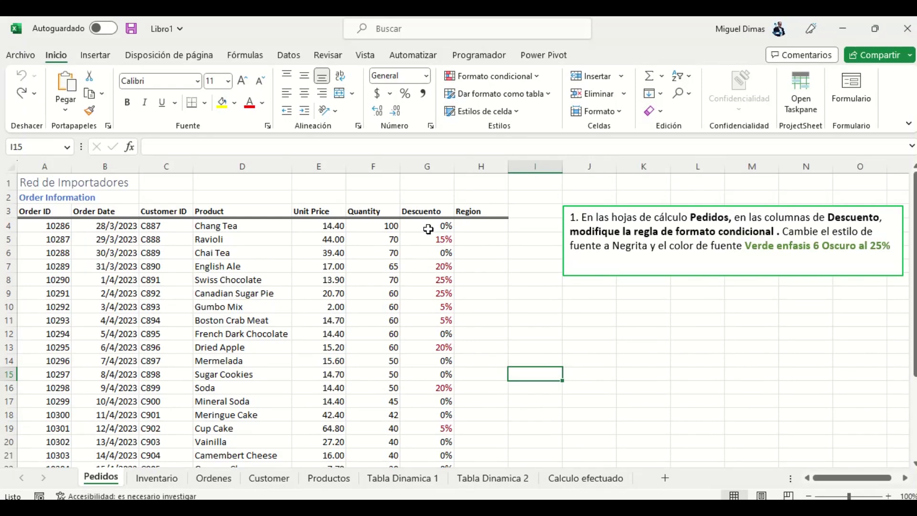
- Select the Descuento percentages in G4:G20 and open the conditional formatting Rules Manager
mouse_move(429, 228)
left_mouse_down()
mouse_move(413, 455)
mouse_move(431, 448)
left_mouse_up()
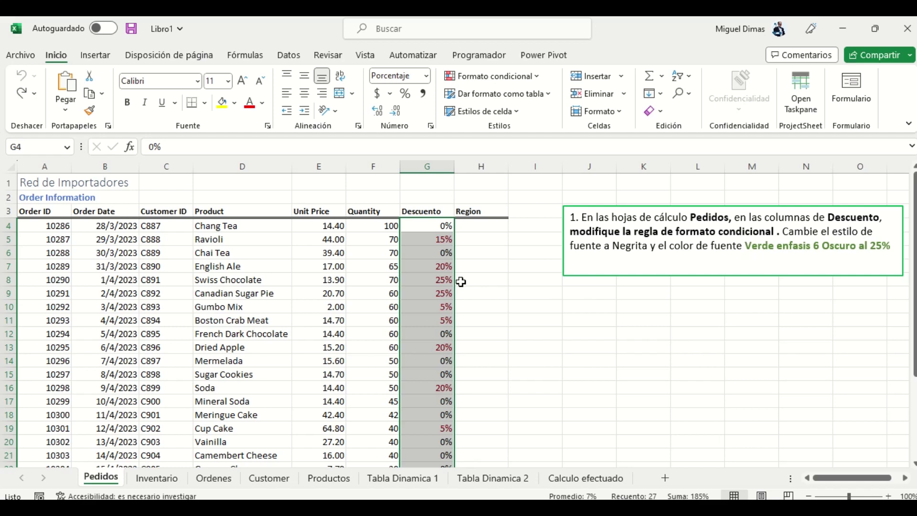
left_click(498, 76)
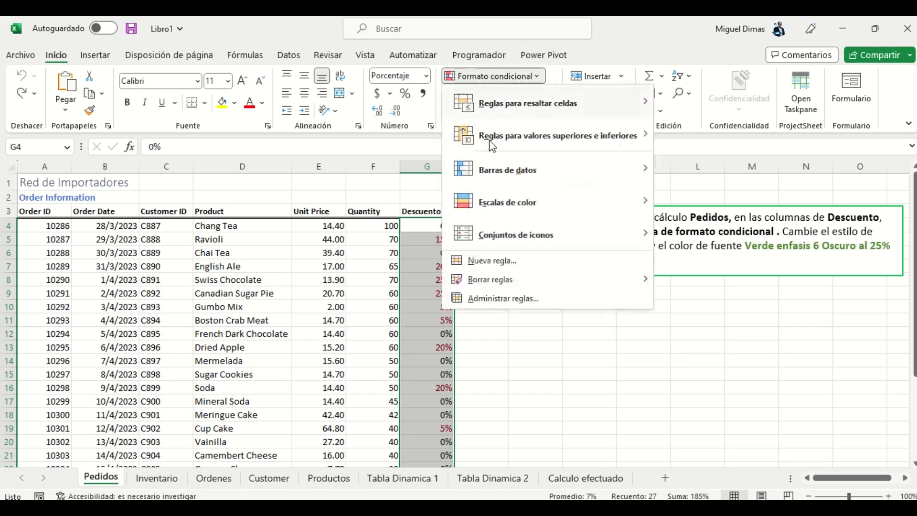
left_click(500, 299)
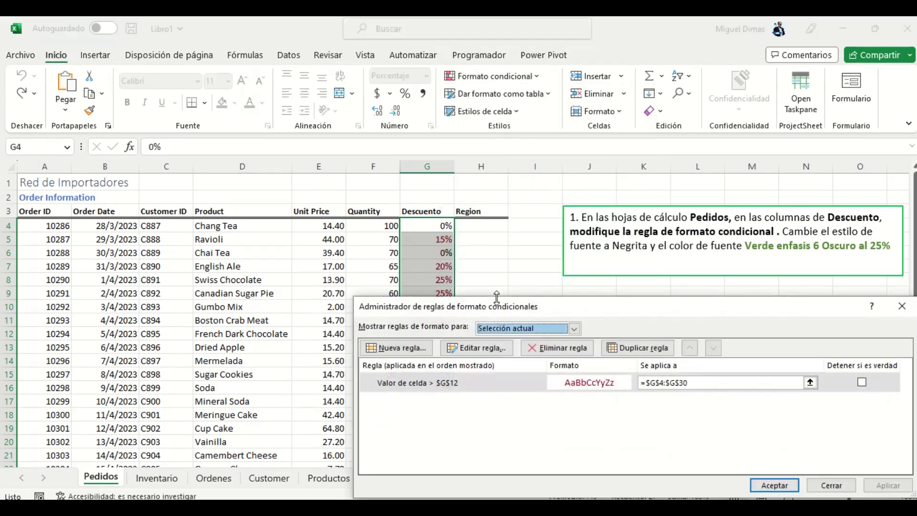
- Change the 'Valor de celda > $G$12' rule's font colour to green and apply it
left_click_drag(560, 311, 560, 157)
double_click(482, 225)
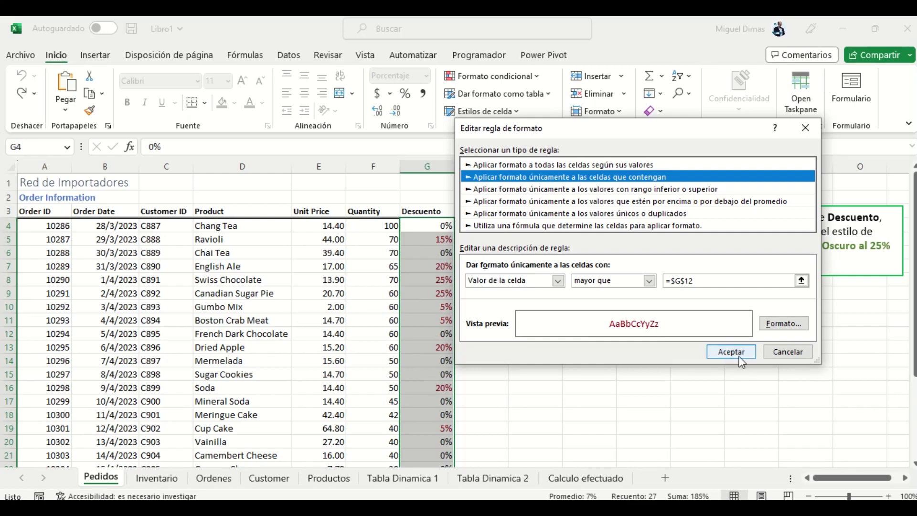
left_click(783, 325)
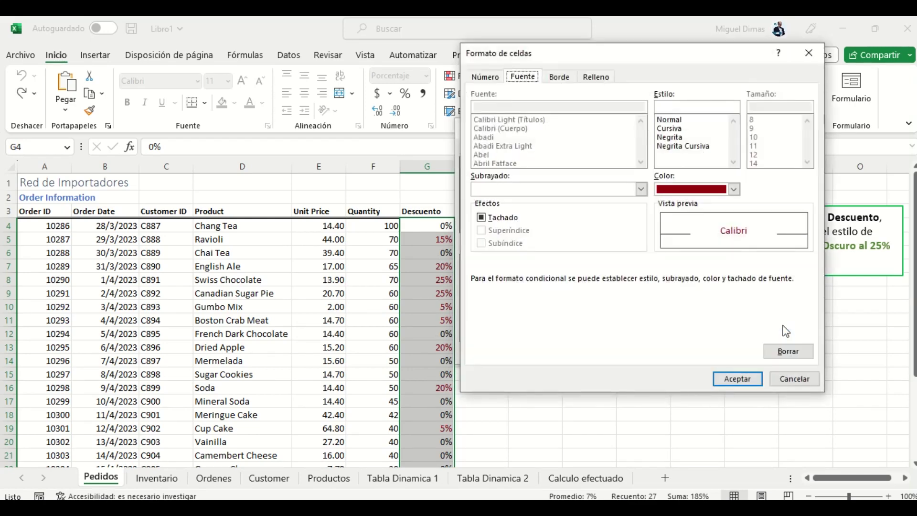
left_click(734, 189)
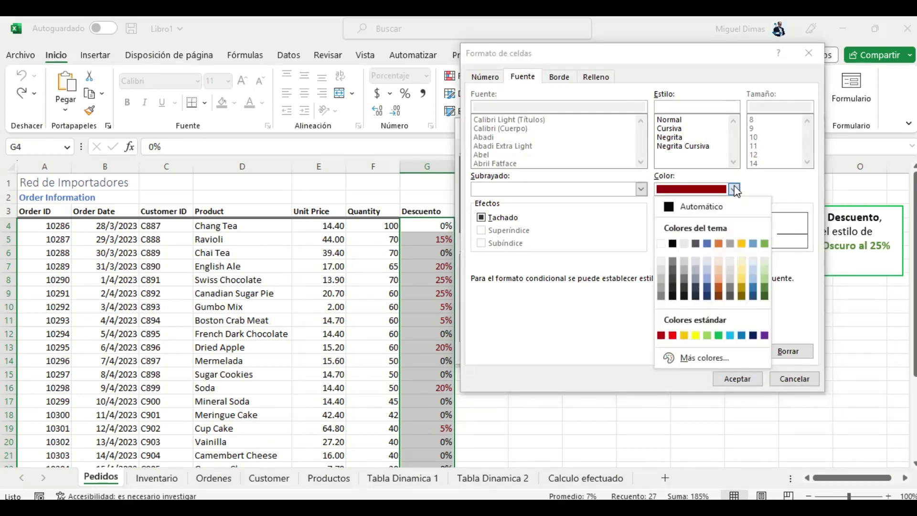
left_click(764, 288)
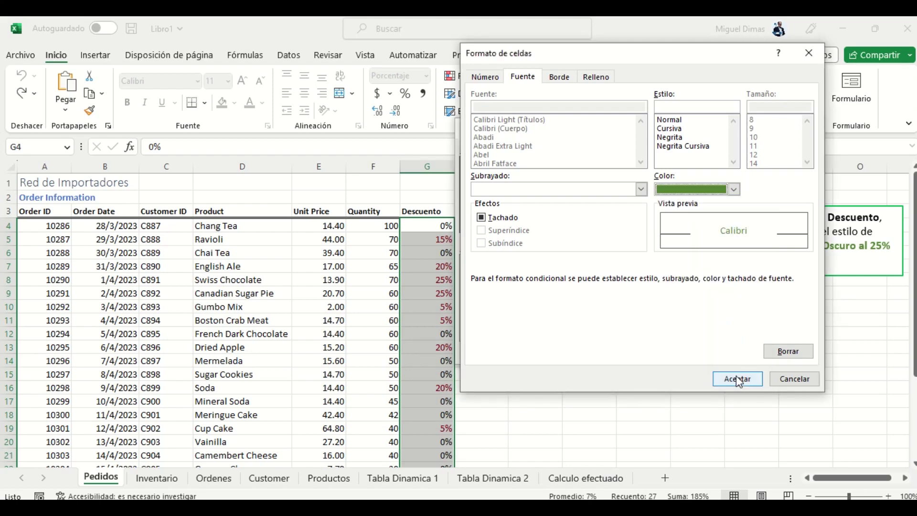
left_click(737, 380)
left_click(729, 351)
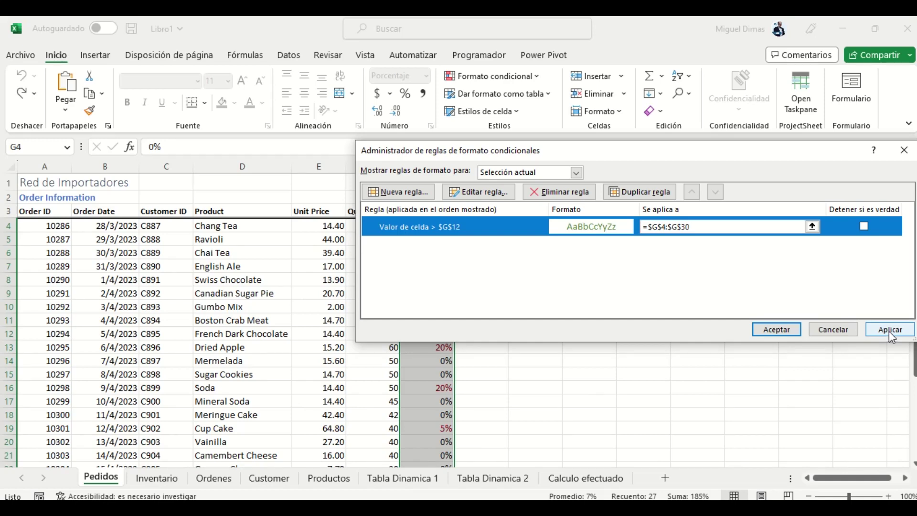
left_click(891, 334)
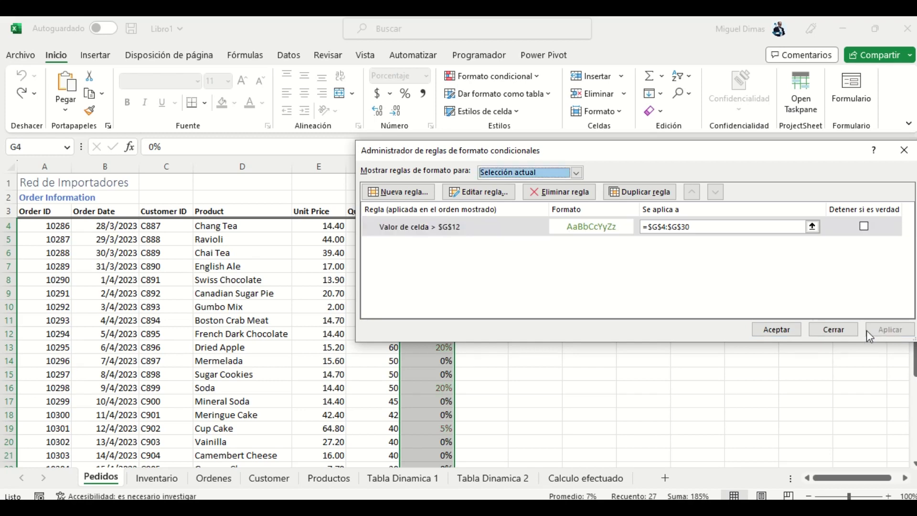
left_click(767, 330)
left_click(640, 371)
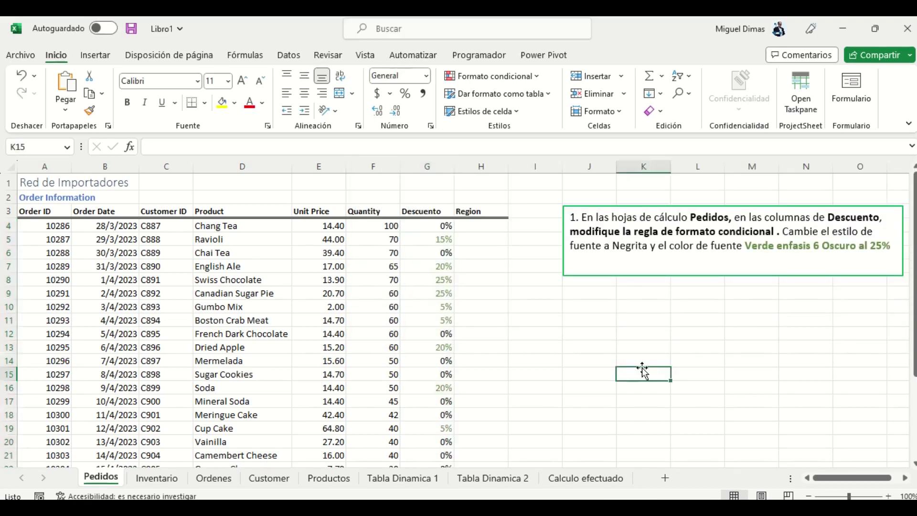
- Switch to the Inventario sheet and zoom the view to 110%
left_click(146, 480)
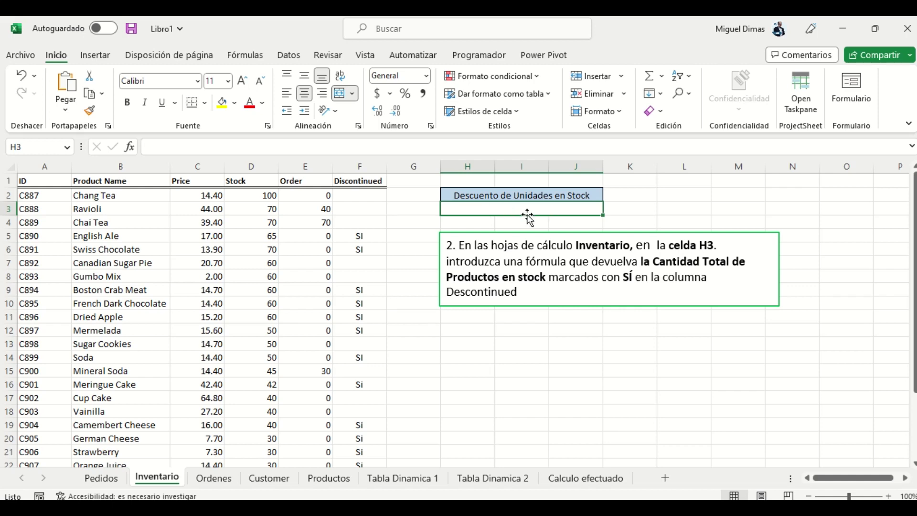
left_click(888, 496)
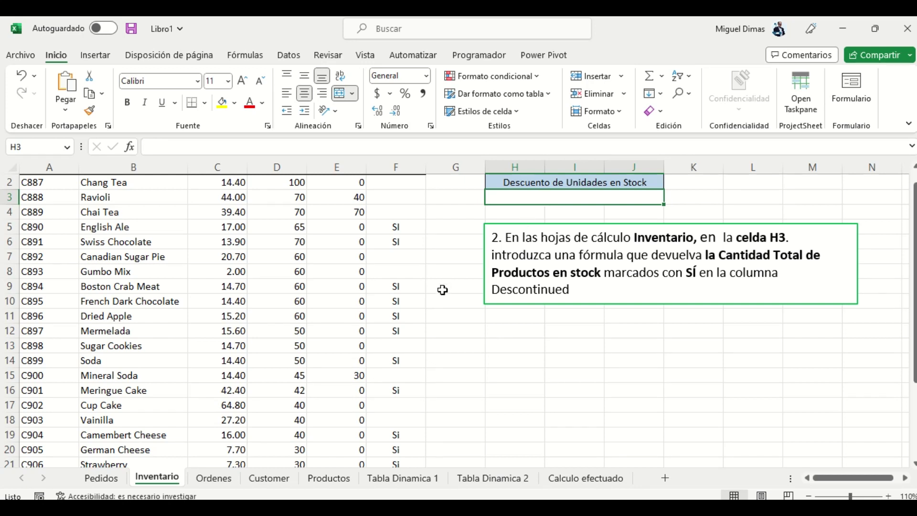
scroll(425, 305, "up", 1)
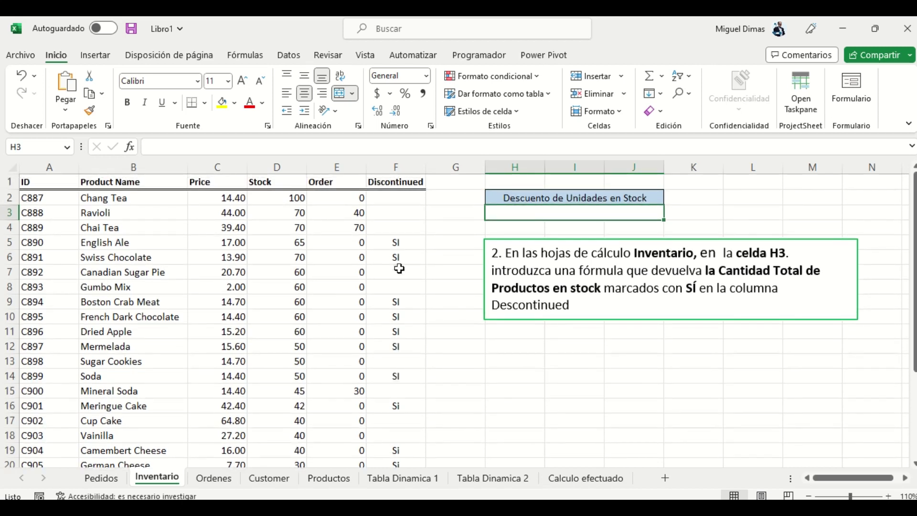
- Review the Discontinued column and product names, then select merged cell H3
left_click(397, 165)
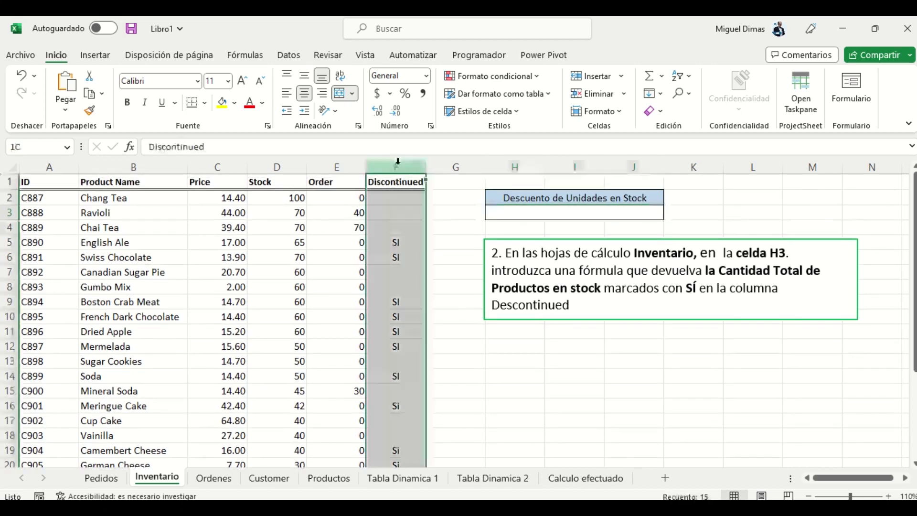
mouse_move(116, 198)
left_mouse_down()
mouse_move(110, 248)
mouse_move(143, 405)
left_mouse_up()
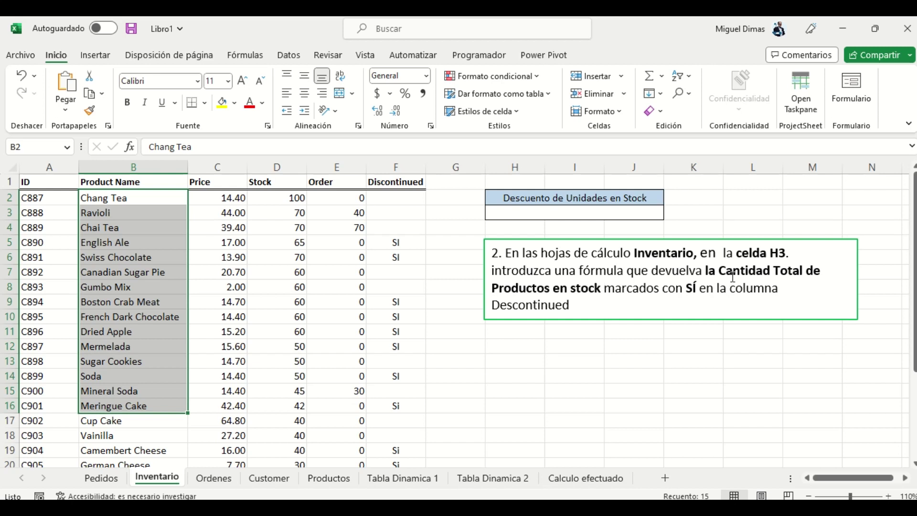
left_click_drag(706, 271, 803, 273)
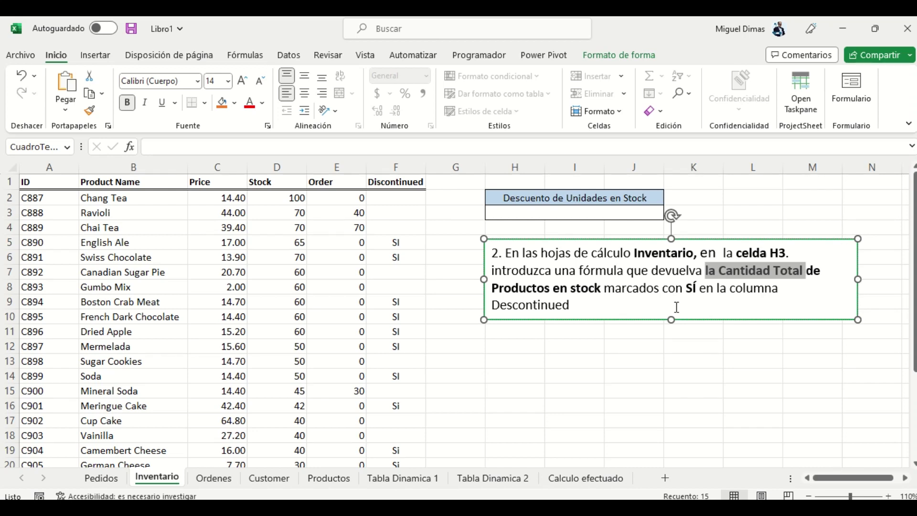
left_click(605, 211)
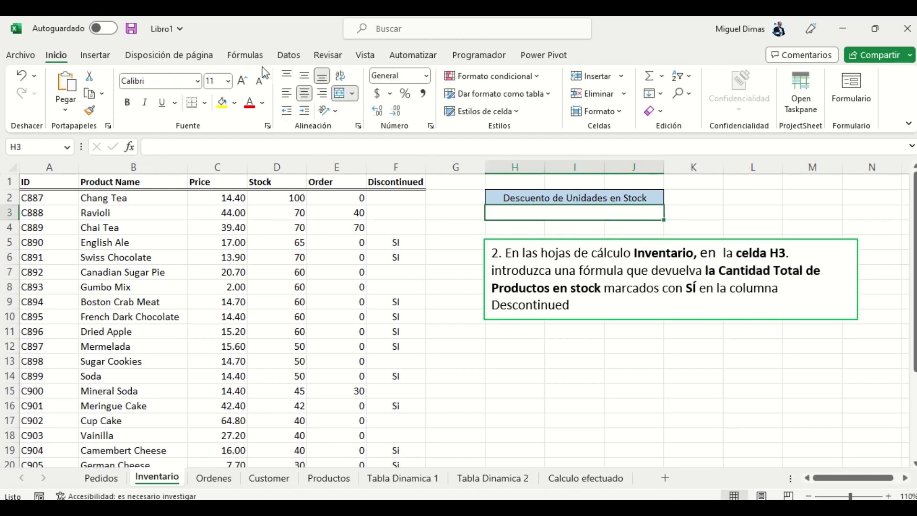
left_click(245, 55)
- Enter CONTAR.SI in H3 counting F2:F28 entries equal to F6 (SI), giving 14
left_click(245, 111)
mouse_move(276, 129)
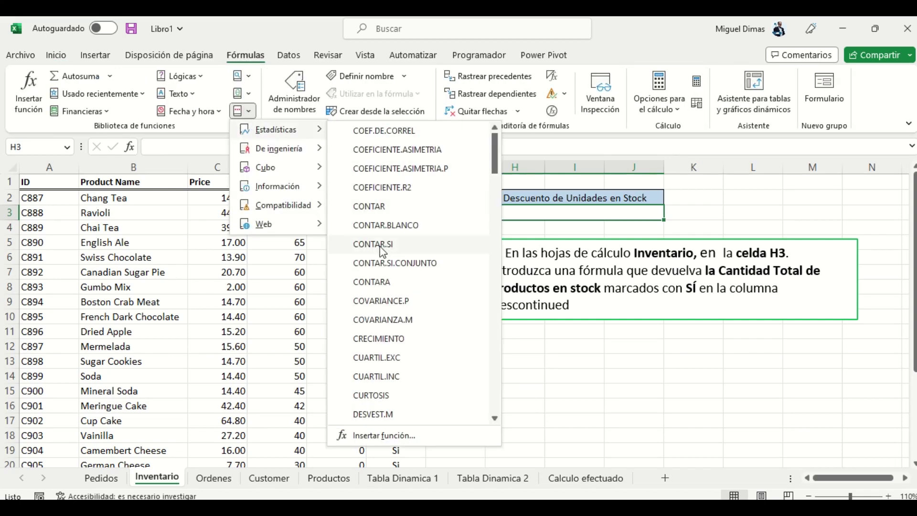
left_click(377, 244)
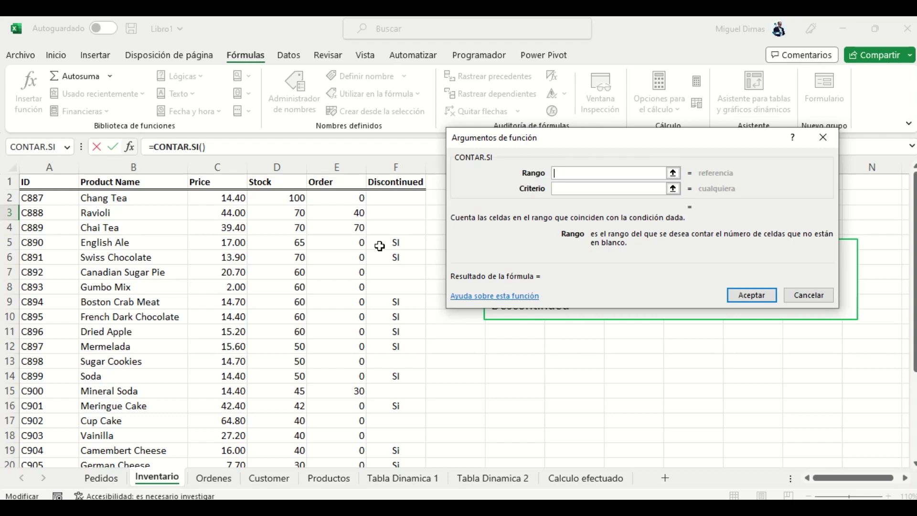
mouse_move(395, 195)
left_mouse_down()
mouse_move(381, 258)
mouse_move(389, 478)
left_mouse_up()
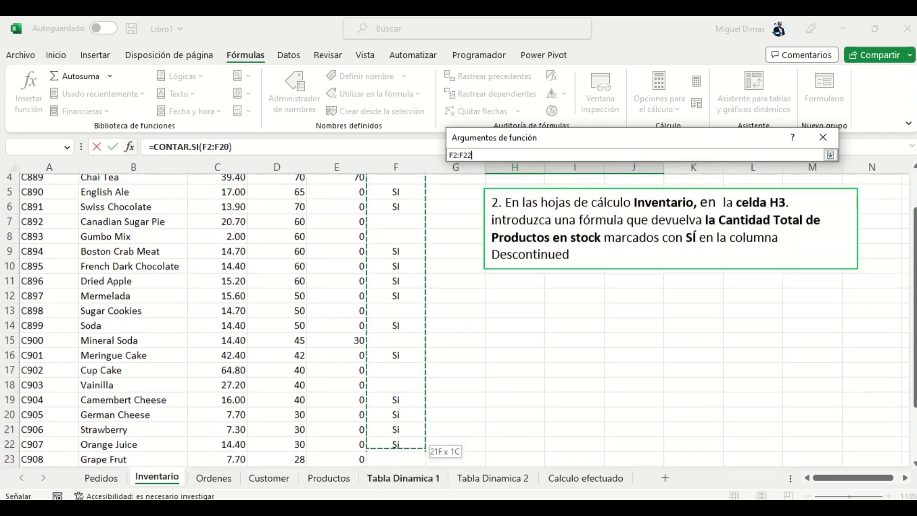
left_click_drag(389, 478, 393, 437)
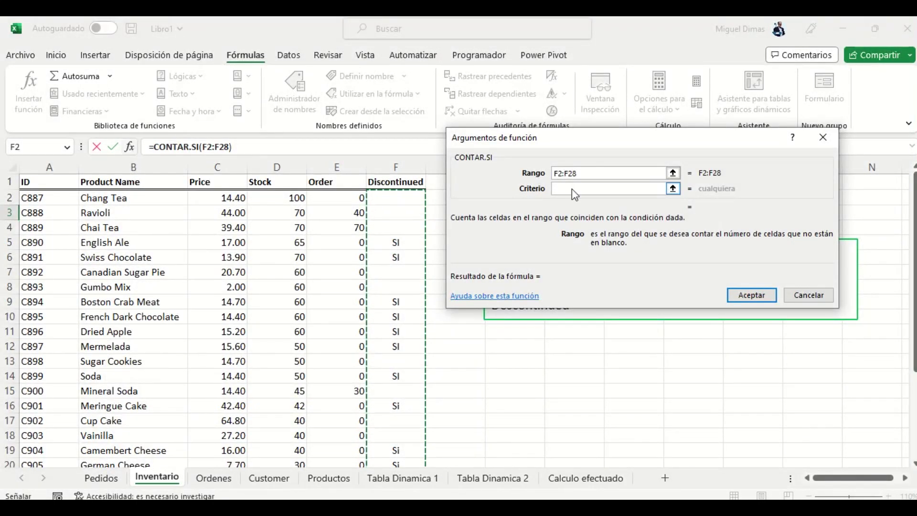
left_click(664, 189)
left_click(400, 258)
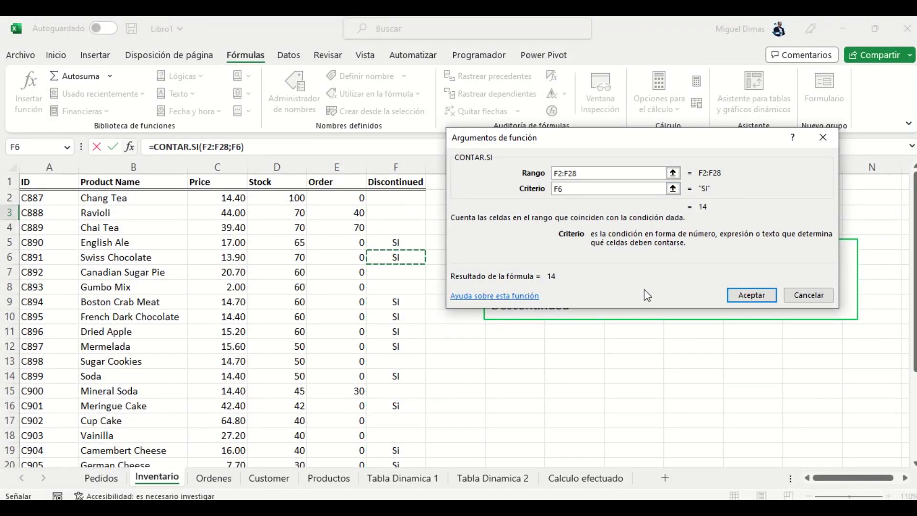
left_click(738, 295)
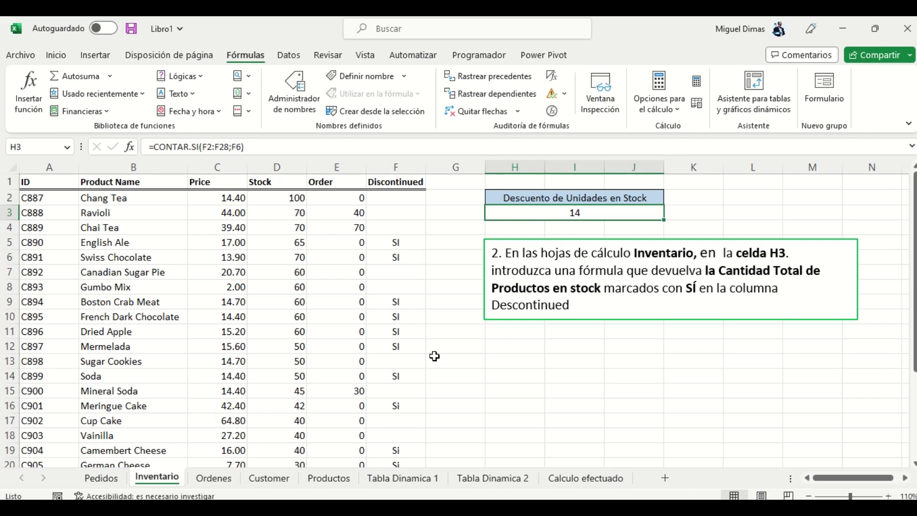
- Check the SI entries in F5:F6, then go to the Ordenes sheet and select H4
left_click_drag(399, 242, 399, 257)
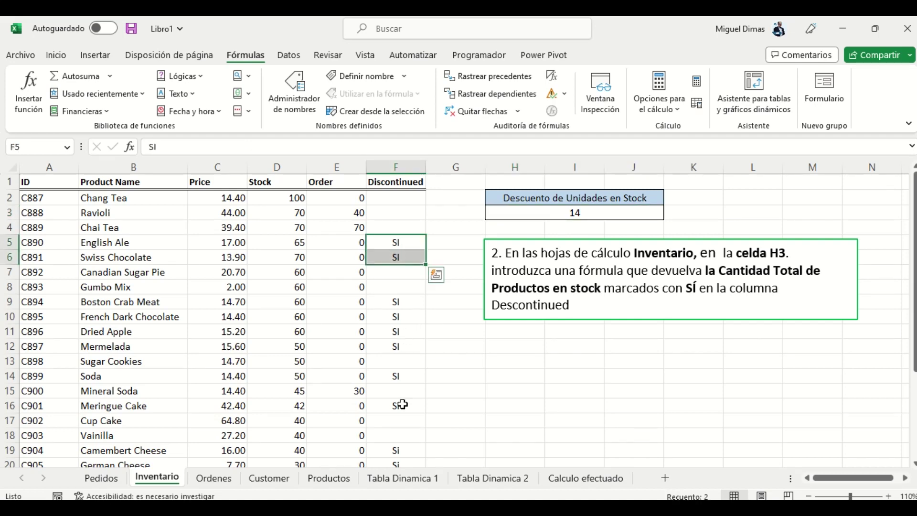
left_click(214, 478)
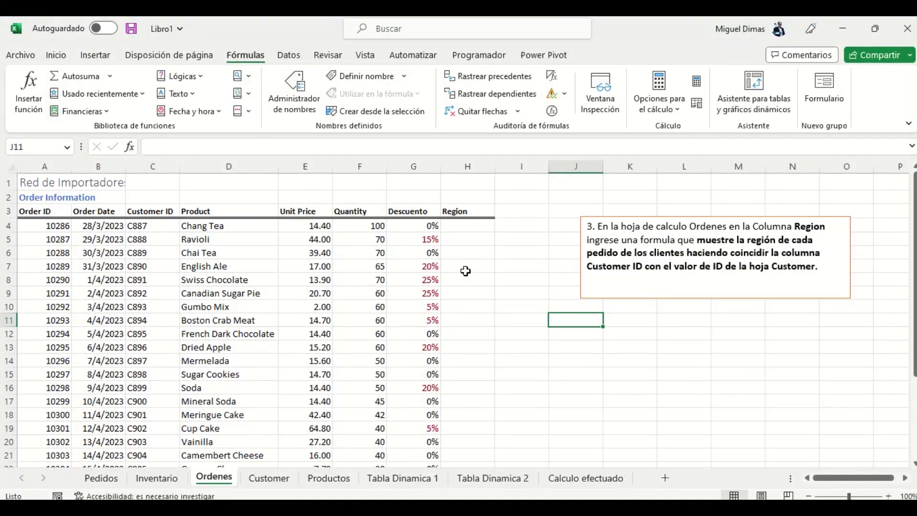
left_click(459, 226)
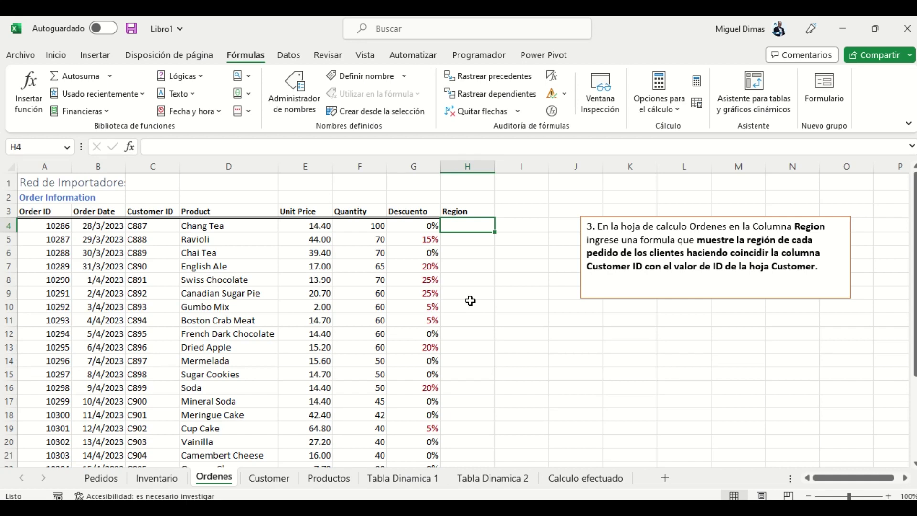
- Compare Ordenes' Customer IDs with the Customer sheet's ID column, then select Region cell H4
left_click(144, 165)
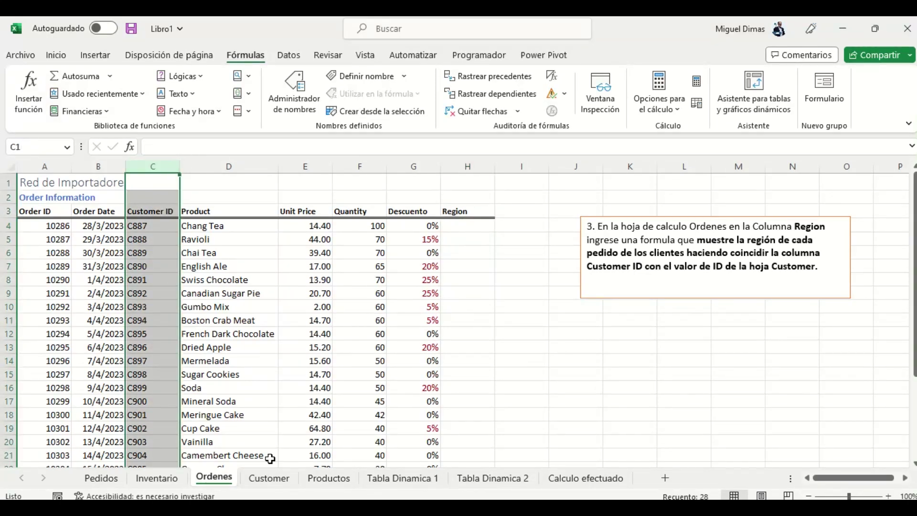
left_click(269, 478)
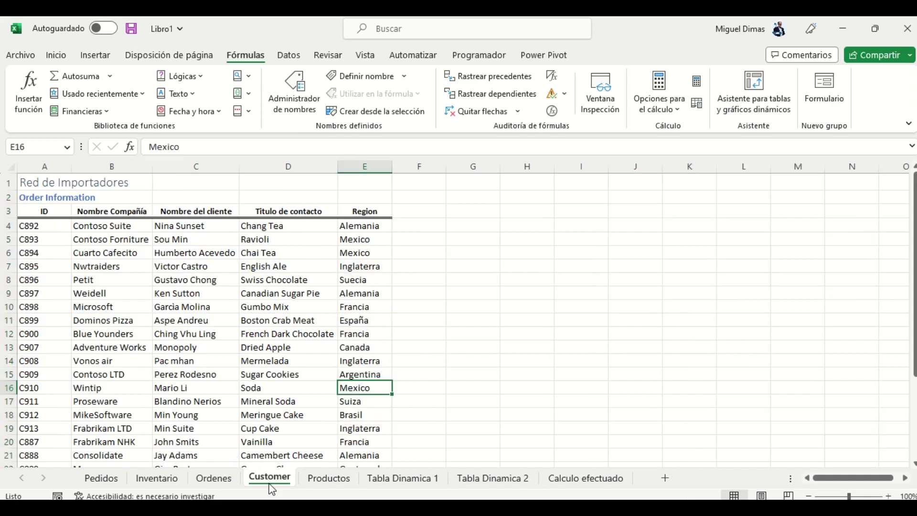
left_click(27, 209)
left_click_drag(28, 209, 29, 320)
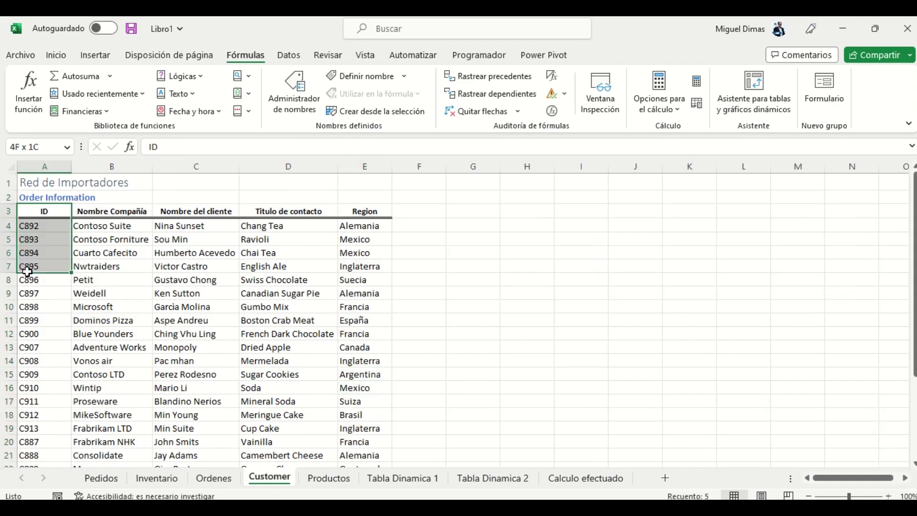
left_click(214, 478)
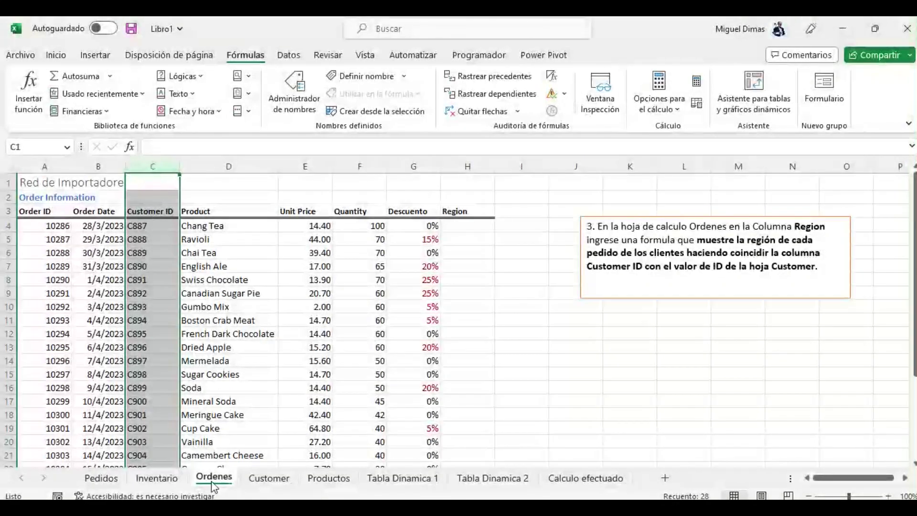
left_click(471, 227)
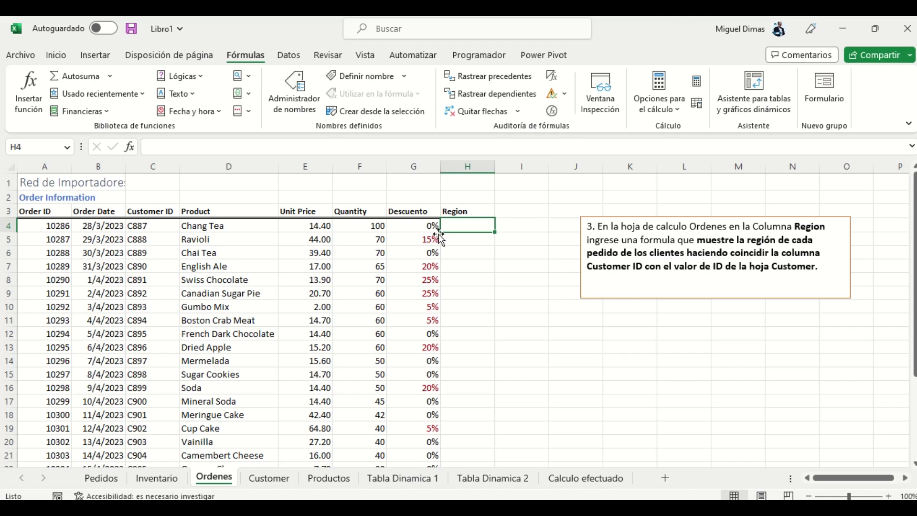
left_click(249, 76)
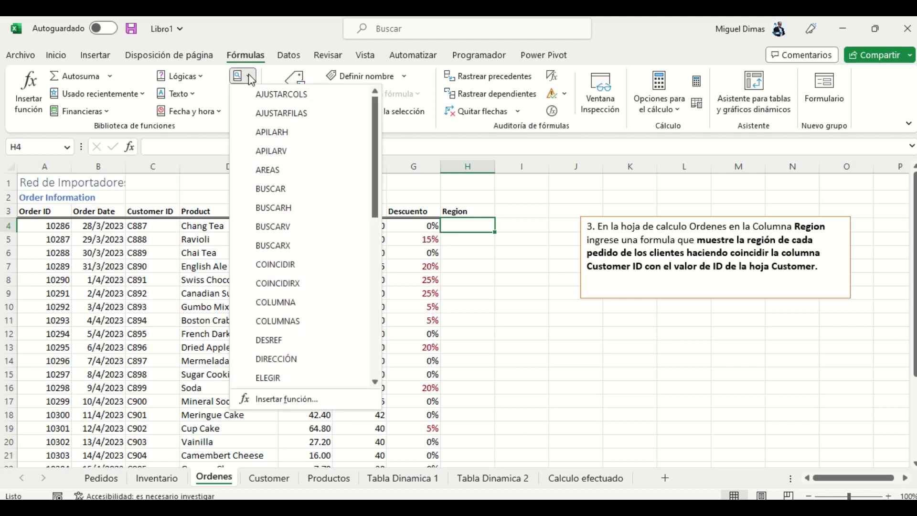
- Start BUSCARV in H4 with lookup value C4 and table Customer!$A$4:$E$30
mouse_move(273, 226)
left_click(285, 229)
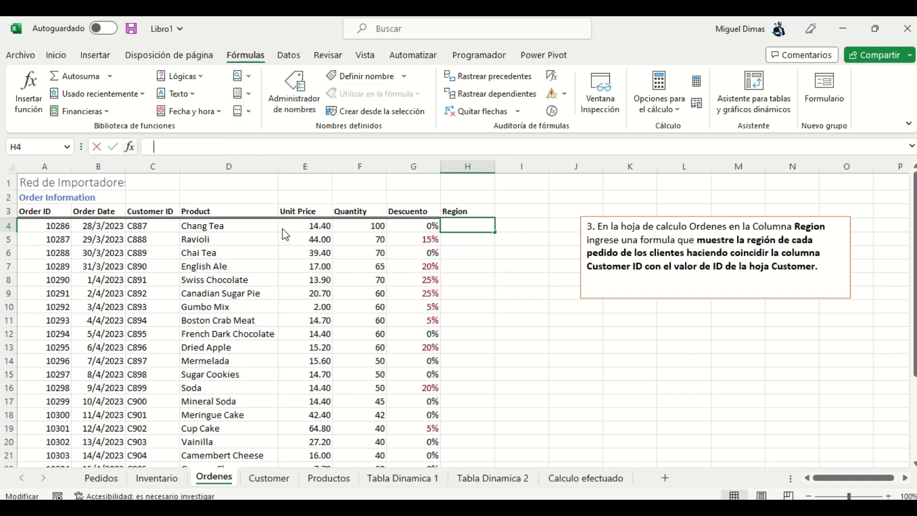
left_click_drag(594, 126, 657, 290)
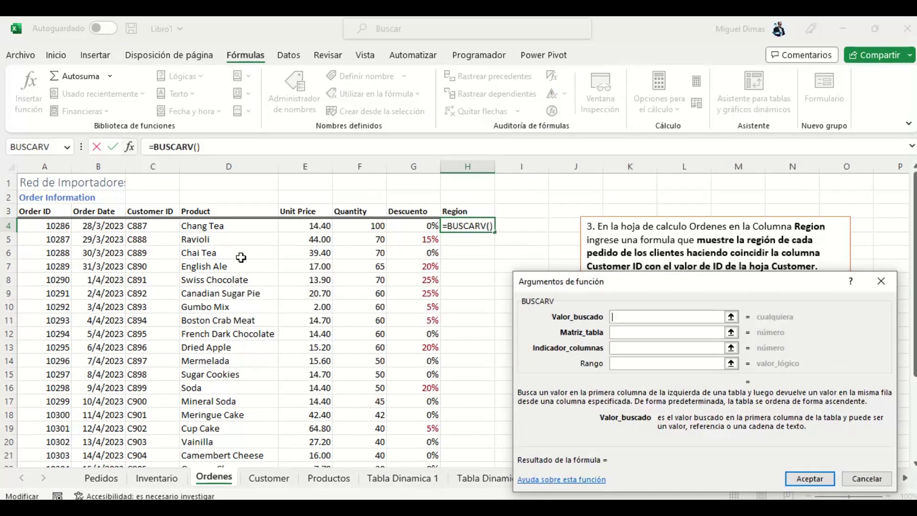
left_click(144, 226)
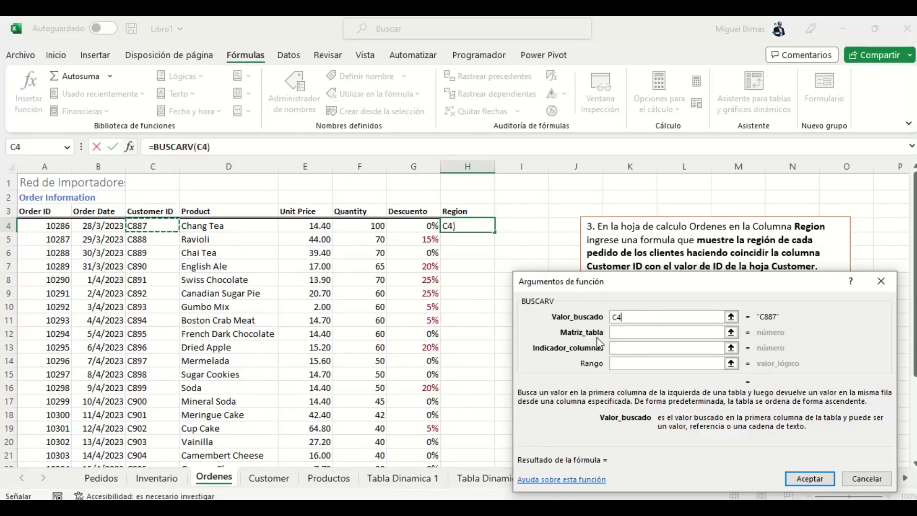
left_click(624, 333)
left_click(626, 340)
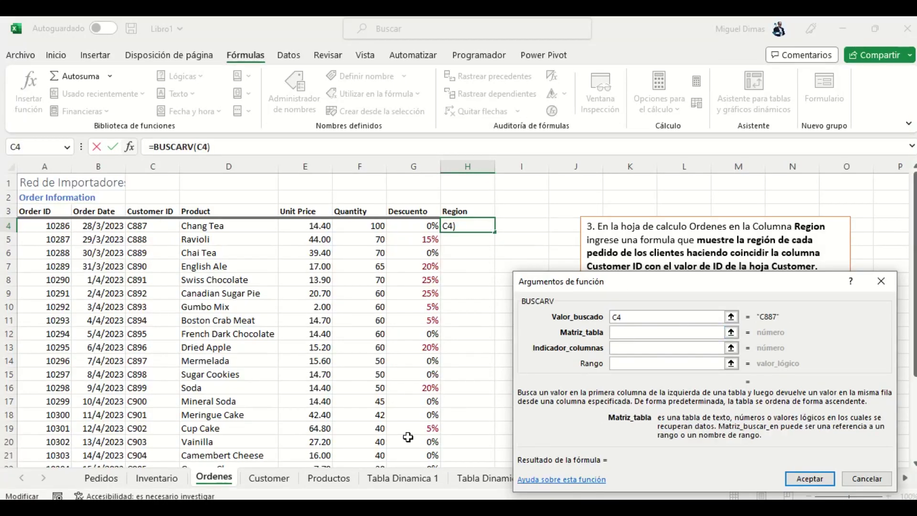
left_click(265, 484)
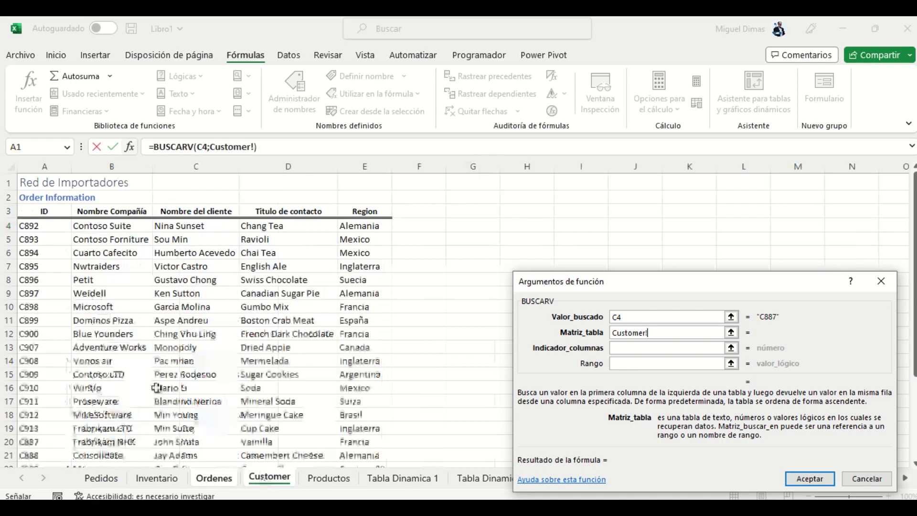
mouse_move(46, 225)
left_mouse_down()
mouse_move(85, 234)
mouse_move(345, 494)
left_mouse_up()
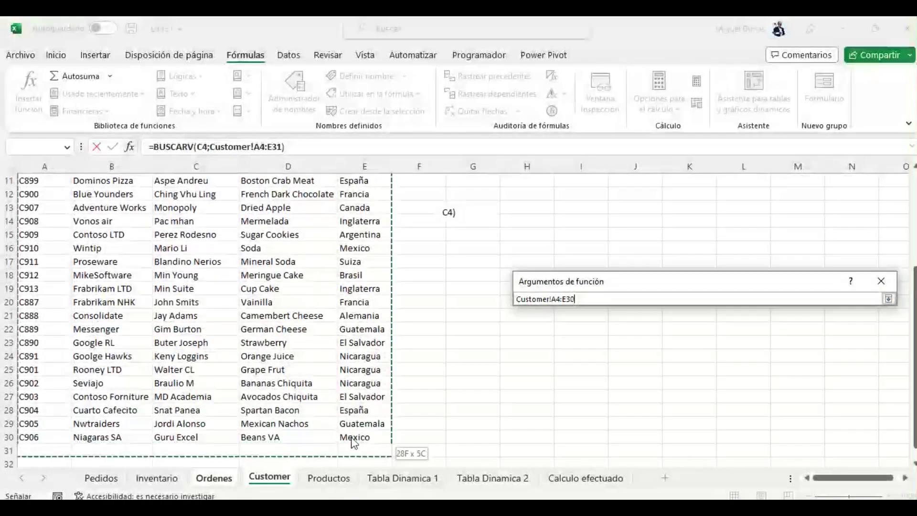
left_click_drag(345, 494, 351, 437)
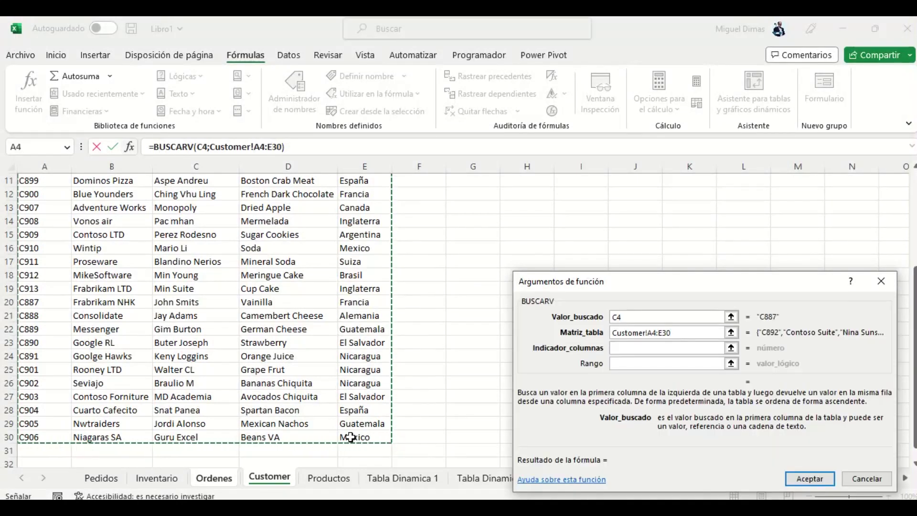
key("F4")
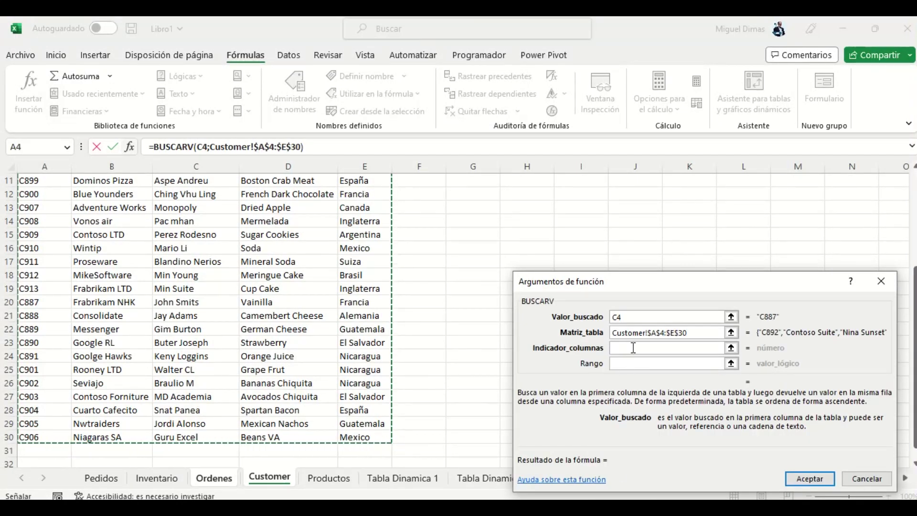
- Set column 5 and FALSO as the match type so H4 shows Francia
left_click(633, 347)
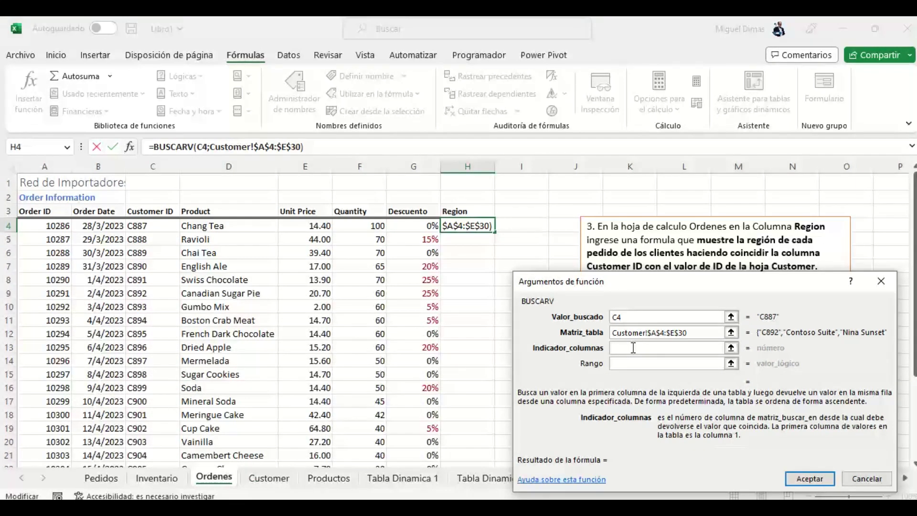
type("5")
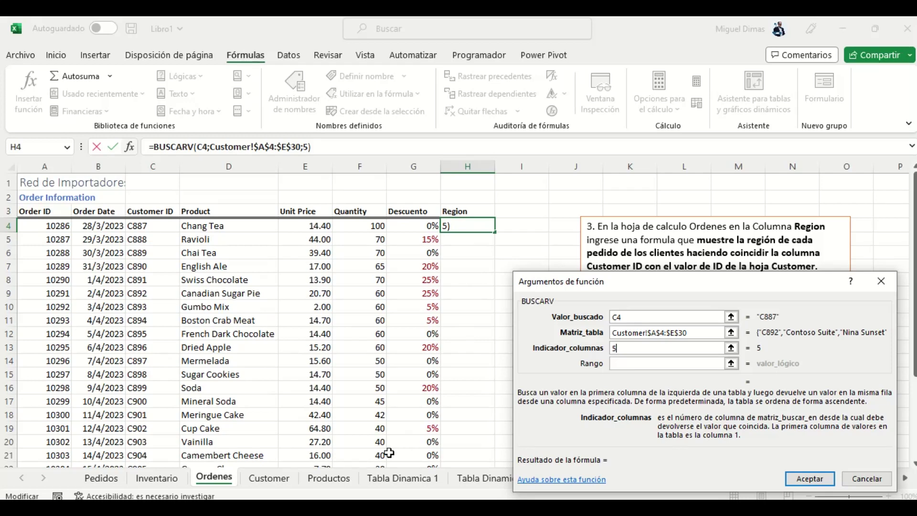
left_click(631, 364)
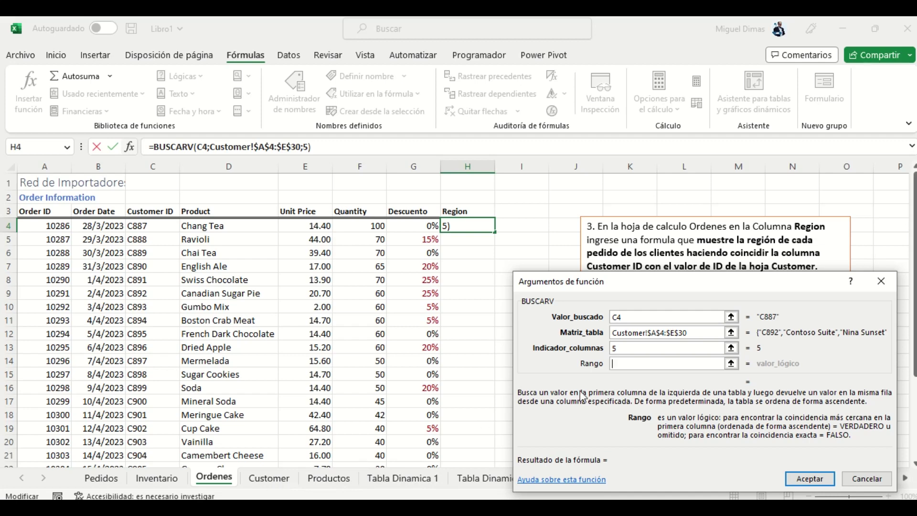
type("Falso")
key("Return")
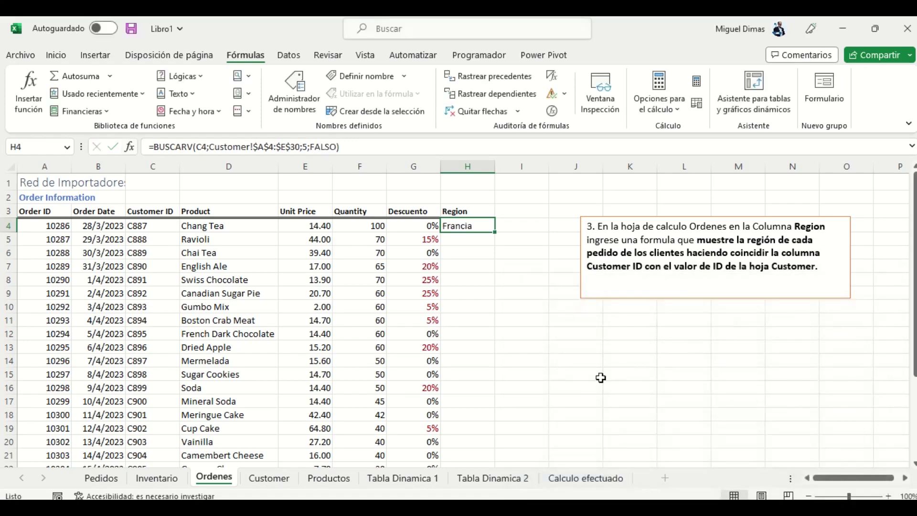
- Copy the H4 Region formula down through row 30, check it, and open Productos
double_click(495, 233)
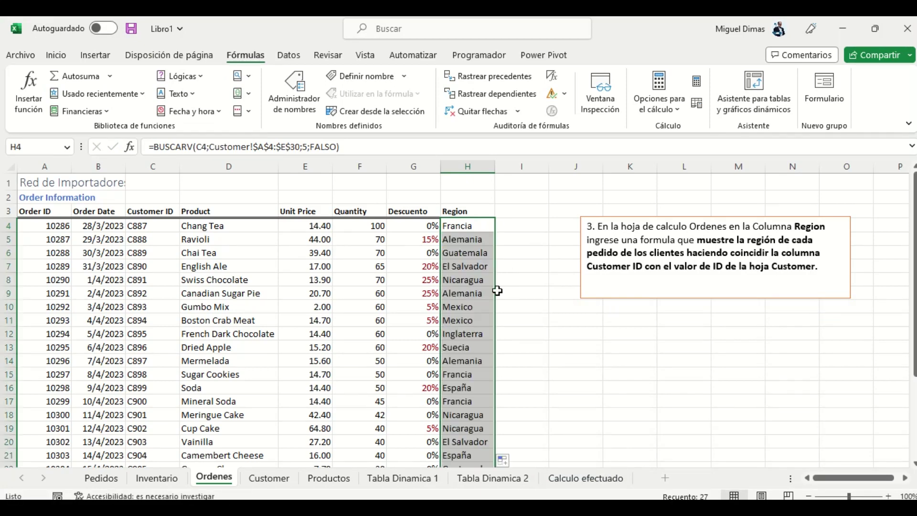
left_click(522, 312)
scroll(523, 311, "down", 3)
scroll(523, 311, "down", 3)
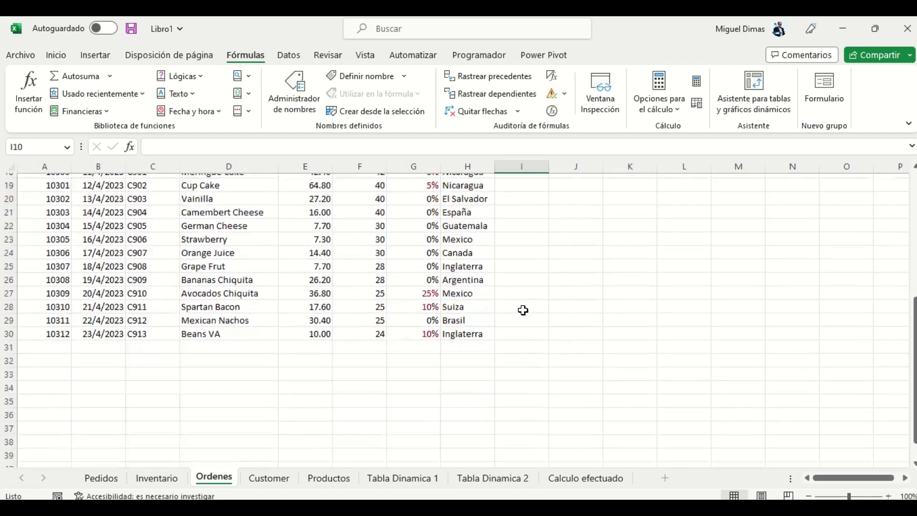
scroll(523, 312, "up", 4)
scroll(523, 311, "up", 2)
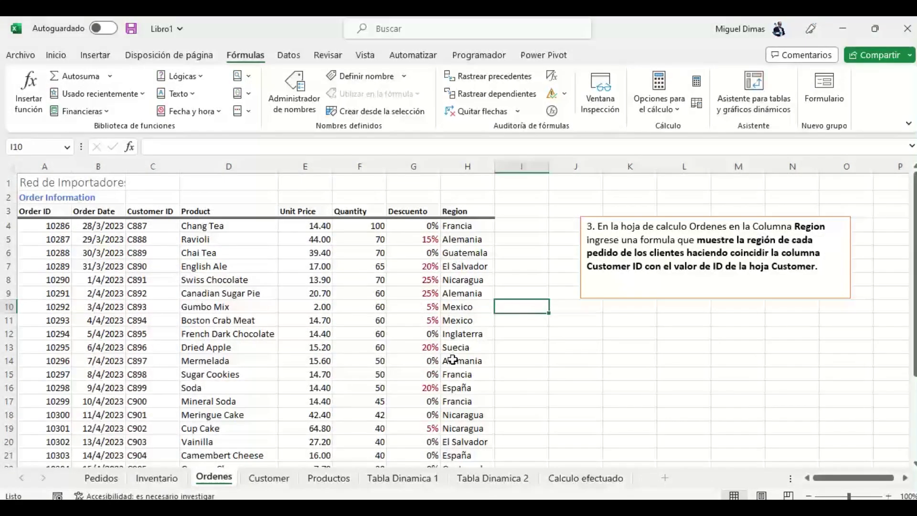
left_click(312, 478)
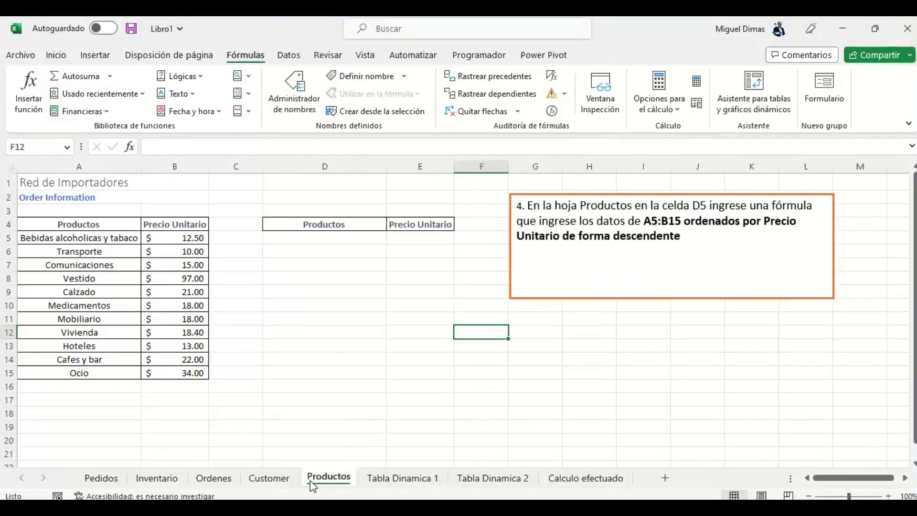
left_click(513, 409)
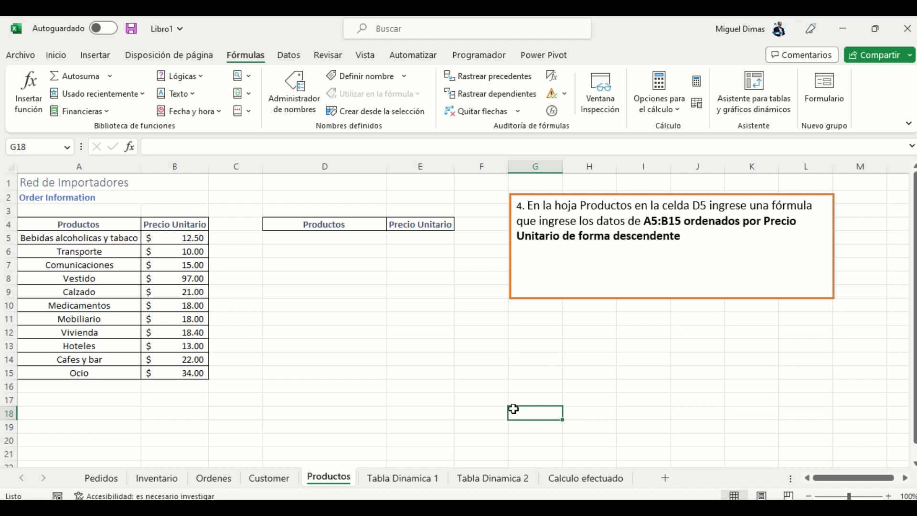
left_click(352, 241)
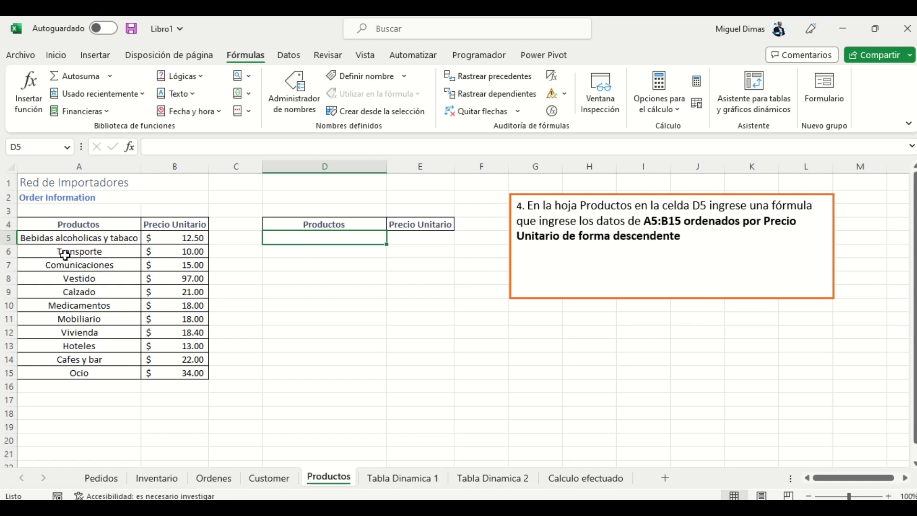
left_click_drag(69, 241, 165, 370)
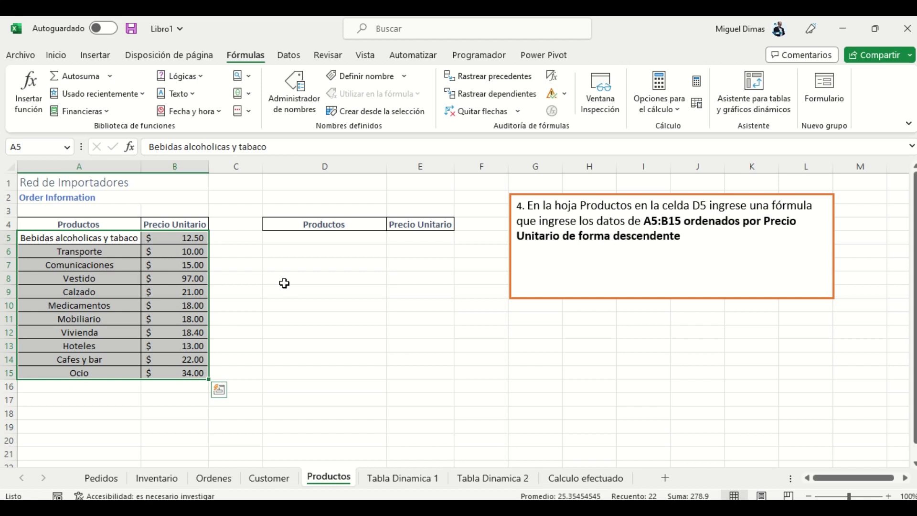
left_click(323, 240)
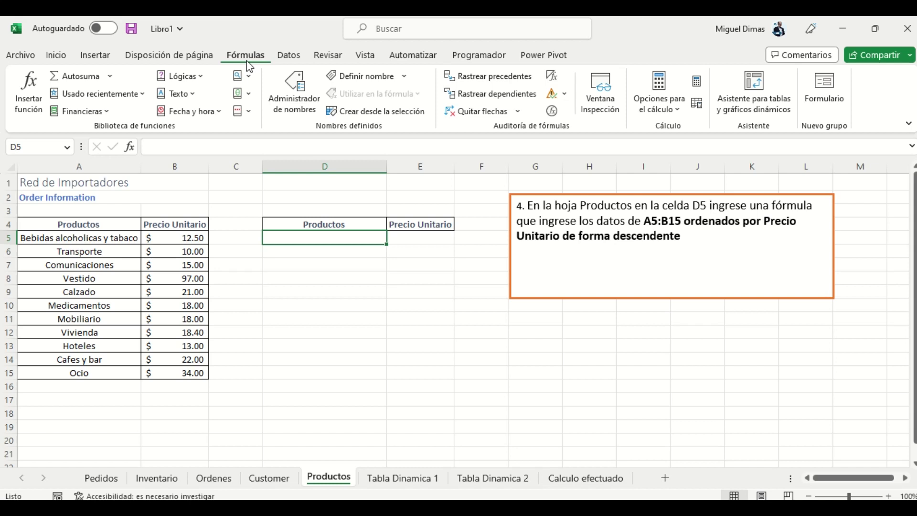
- Enter =ORDENAR(A5:B15;2;-1) in D5 to sort products by price, highest first
left_click(248, 76)
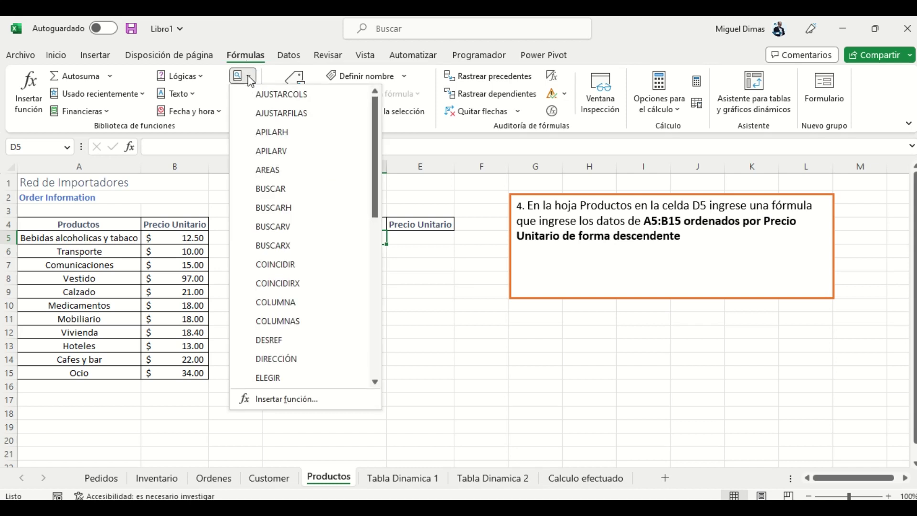
scroll(297, 310, "down", 1)
scroll(300, 316, "down", 2)
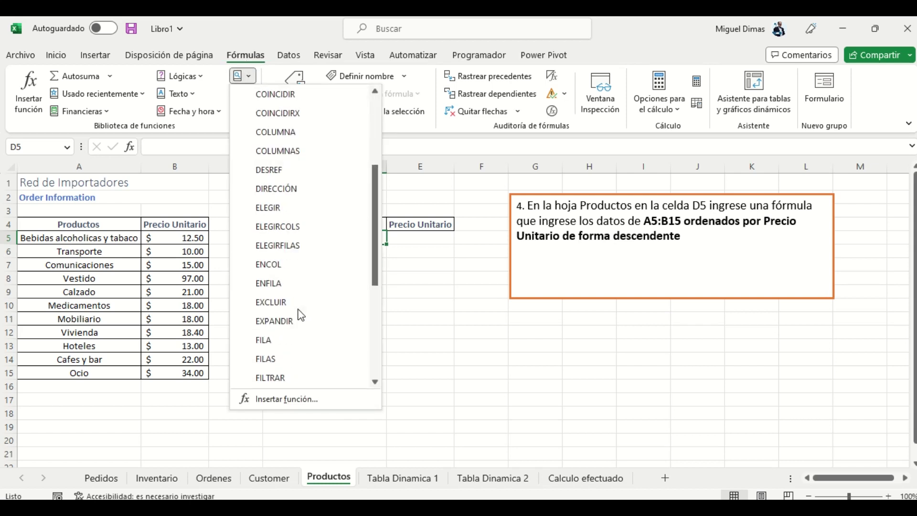
scroll(301, 315, "down", 3)
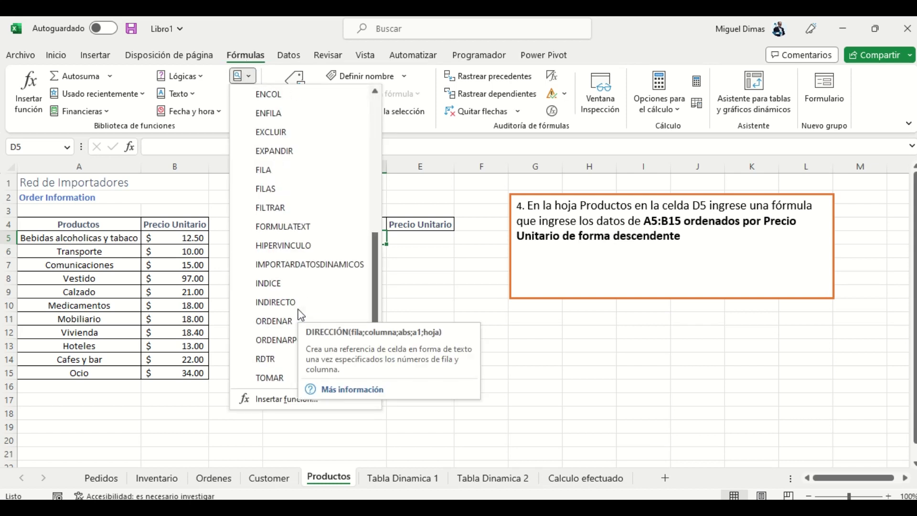
left_click(273, 325)
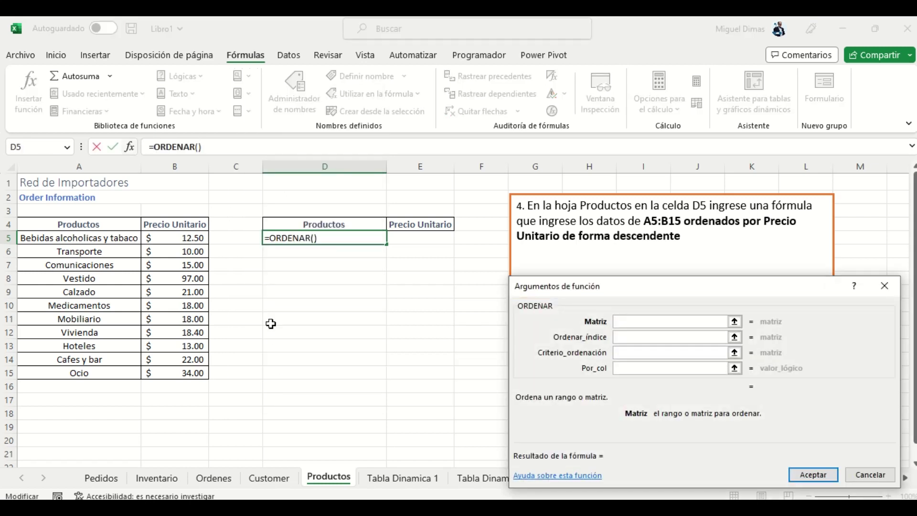
left_click_drag(100, 238, 177, 371)
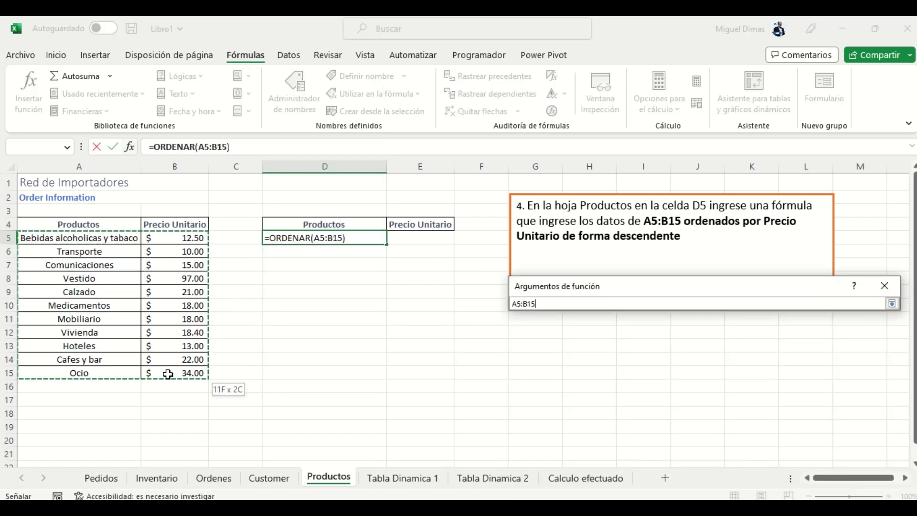
left_click(625, 337)
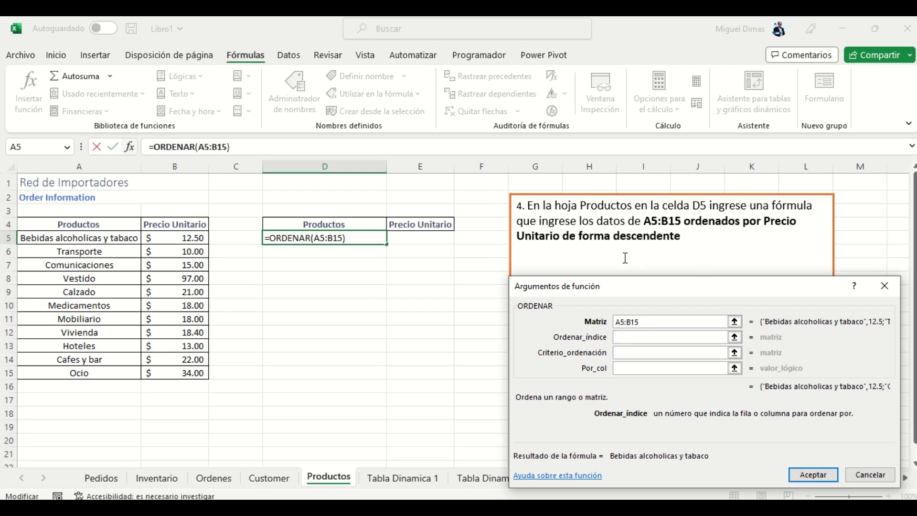
type("2")
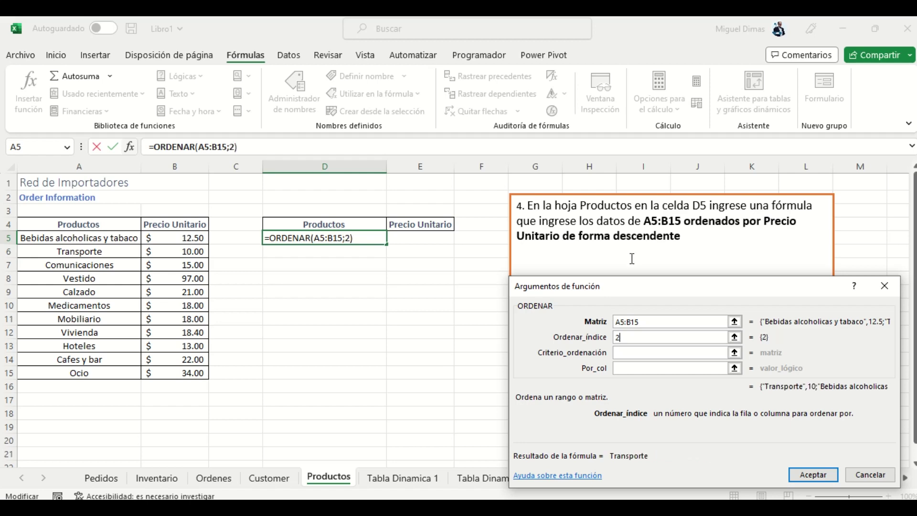
left_click(631, 351)
type("-1")
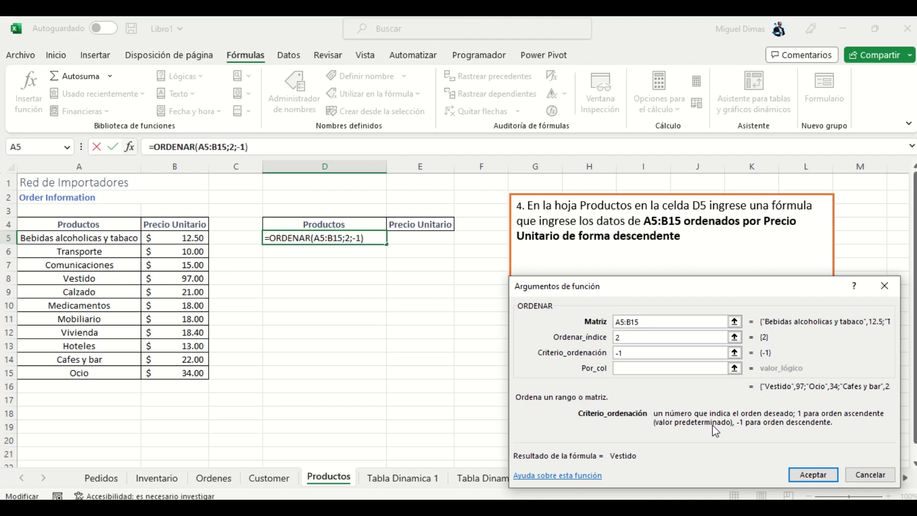
left_click(631, 369)
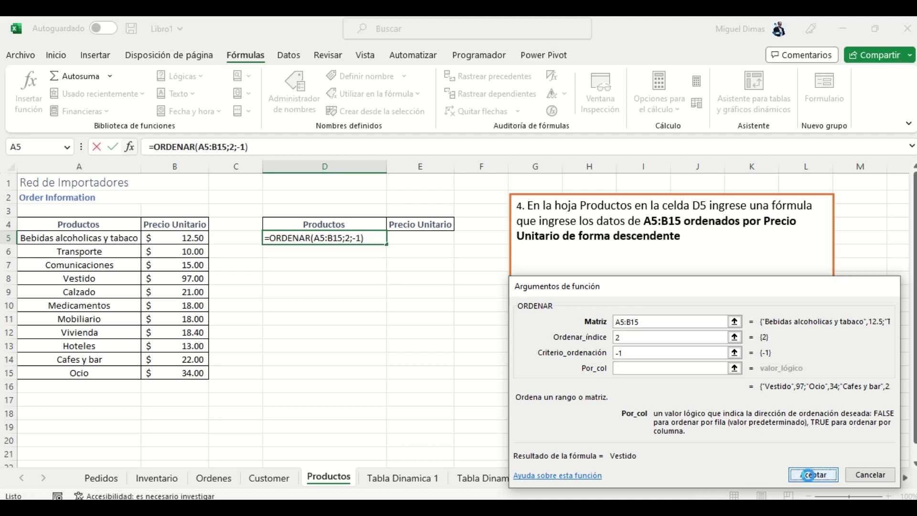
left_click(810, 477)
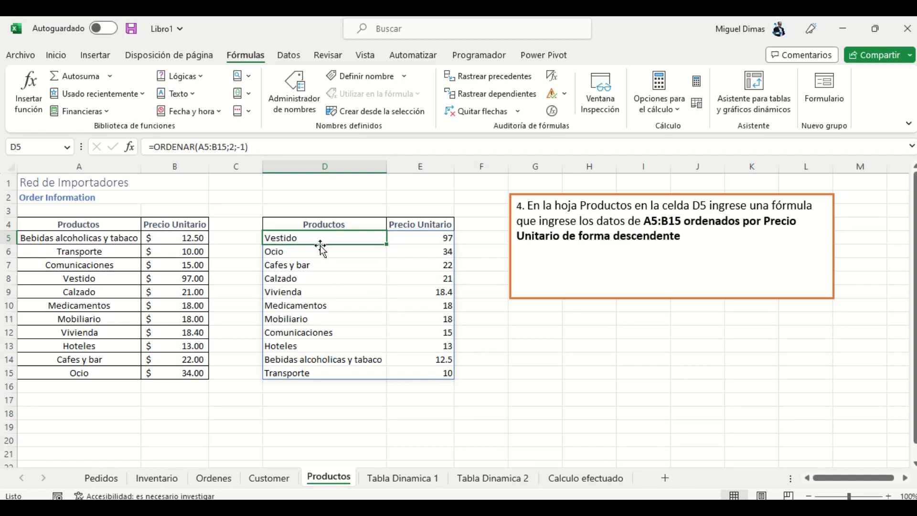
- Review the sorted names in D5:D15 and prices in E5:E15, then open Tabla Dinamica 1
left_click_drag(415, 238, 403, 377)
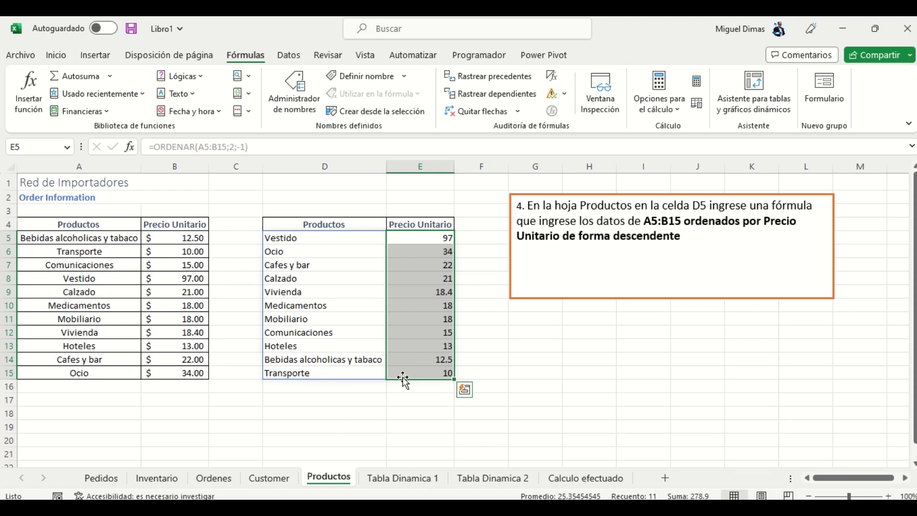
left_click_drag(292, 238, 286, 311)
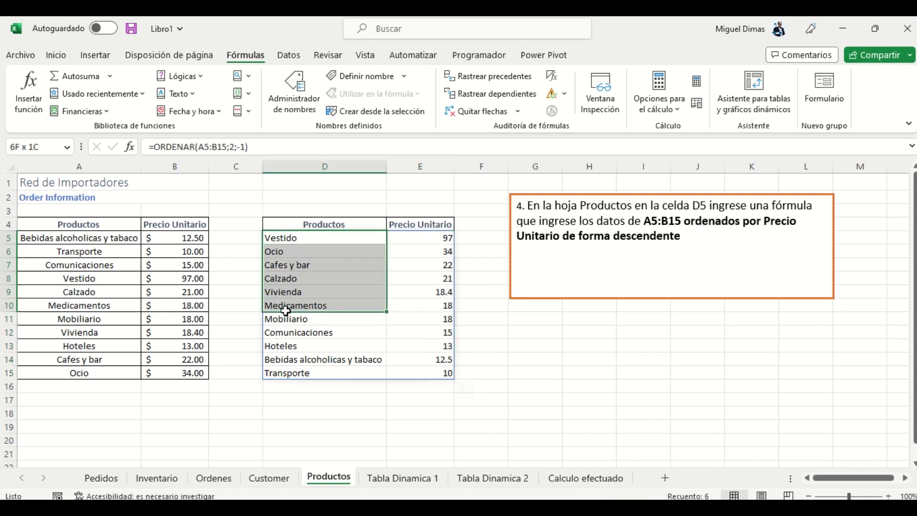
left_click_drag(286, 311, 299, 372)
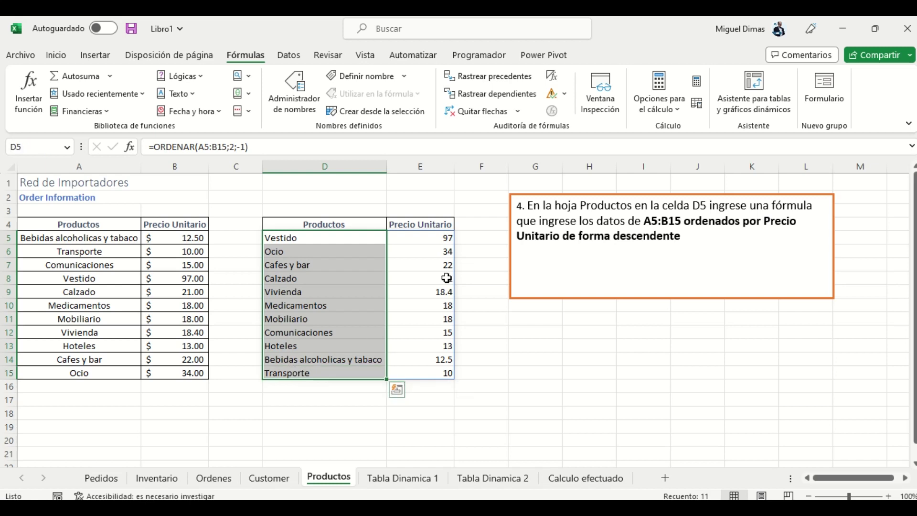
left_click_drag(430, 238, 411, 372)
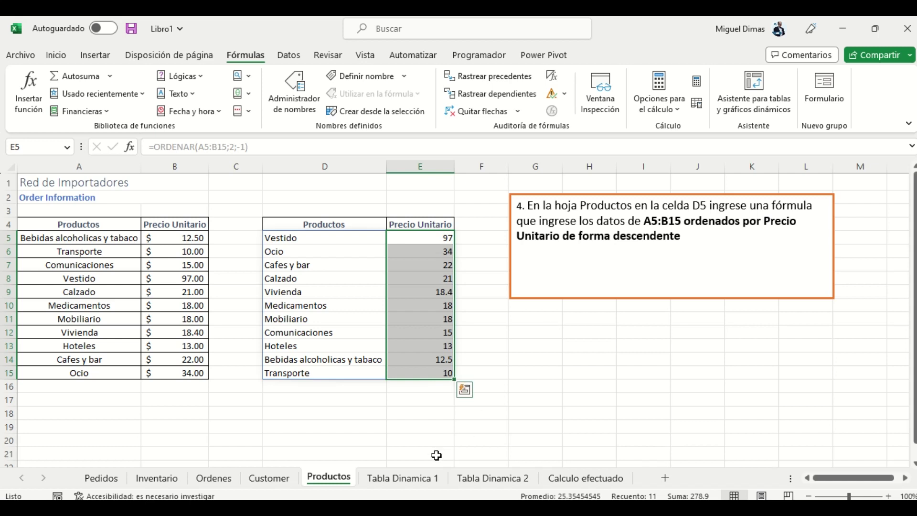
left_click(413, 480)
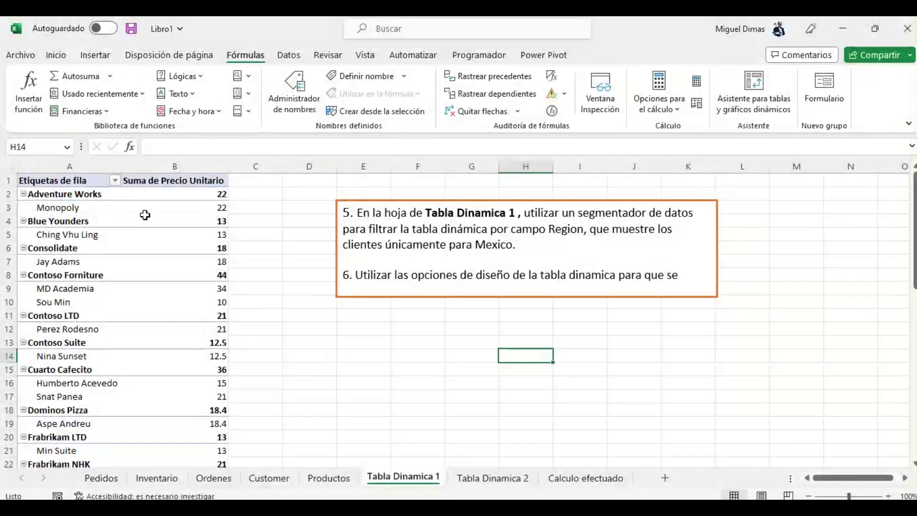
left_click(190, 207)
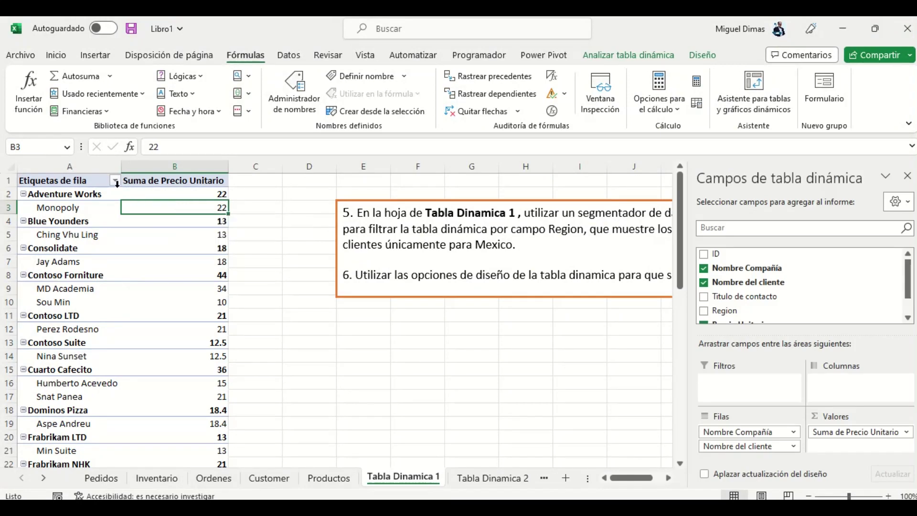
left_click(137, 191)
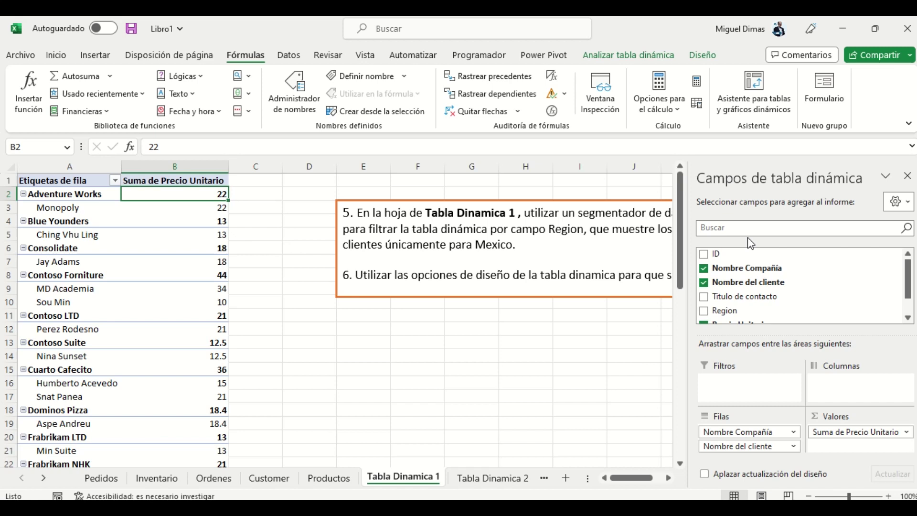
left_click(907, 177)
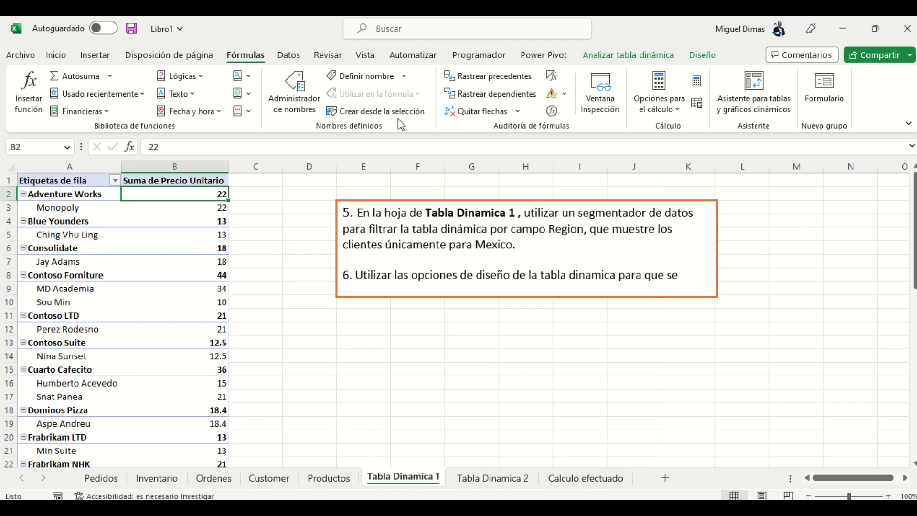
- Insert a Region slicer, filter the pivot to Mexico, and widen the instructions text box
left_click(589, 57)
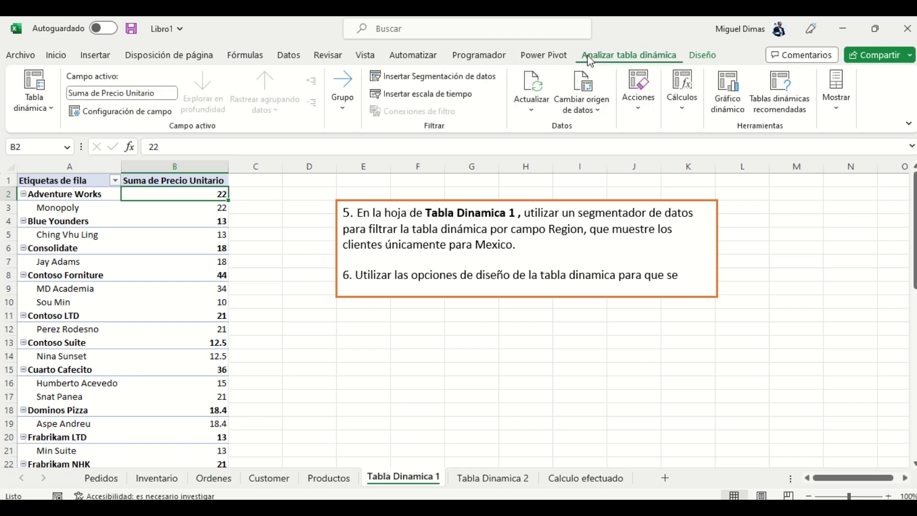
left_click(451, 82)
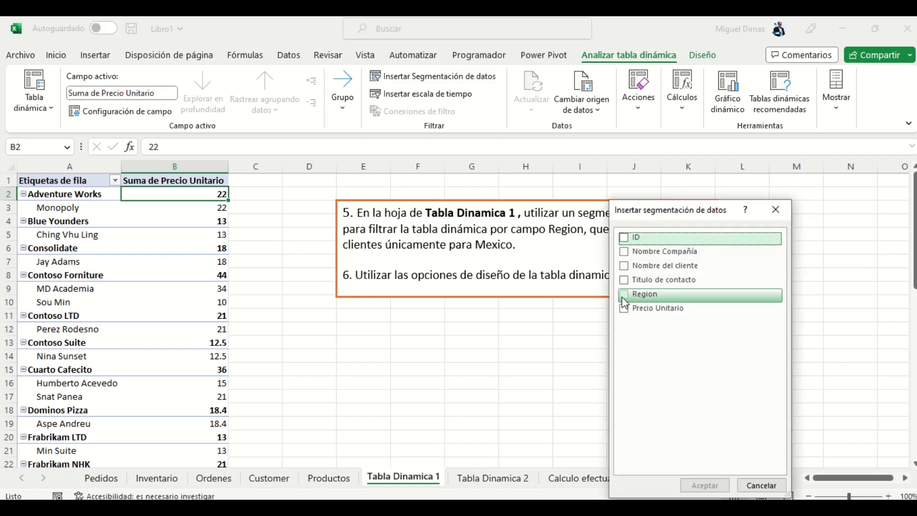
left_click(646, 297)
left_click(704, 485)
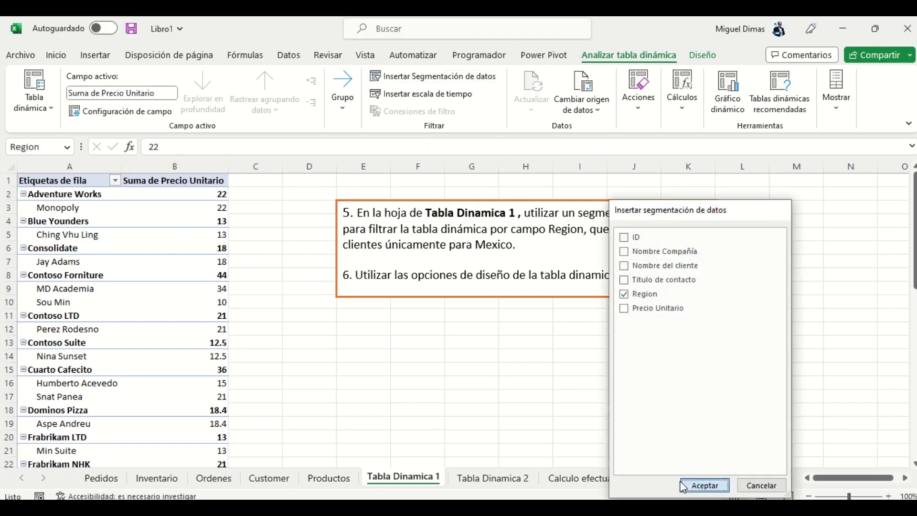
left_click_drag(467, 238, 309, 314)
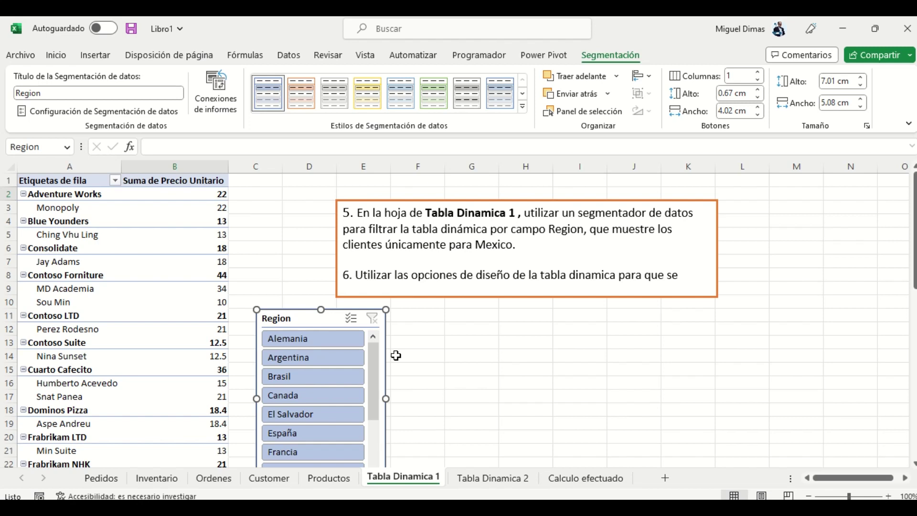
scroll(348, 419, "down", 3)
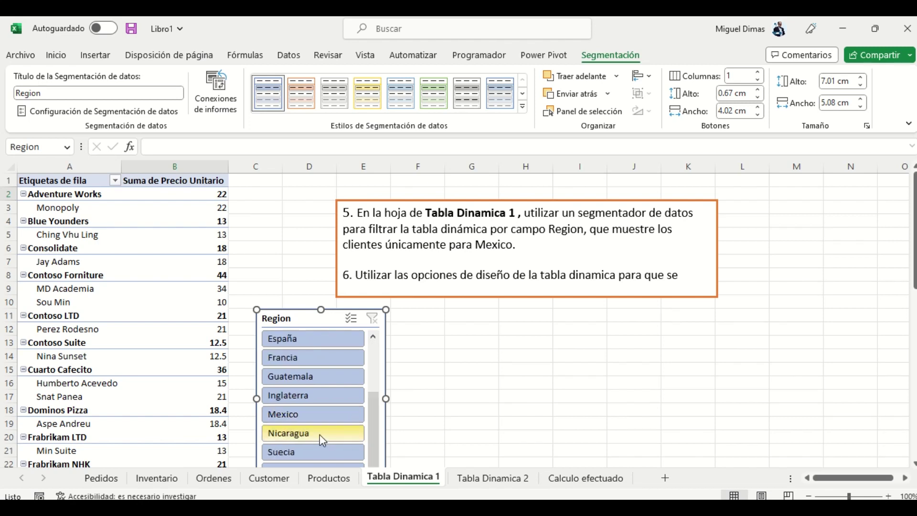
left_click(317, 416)
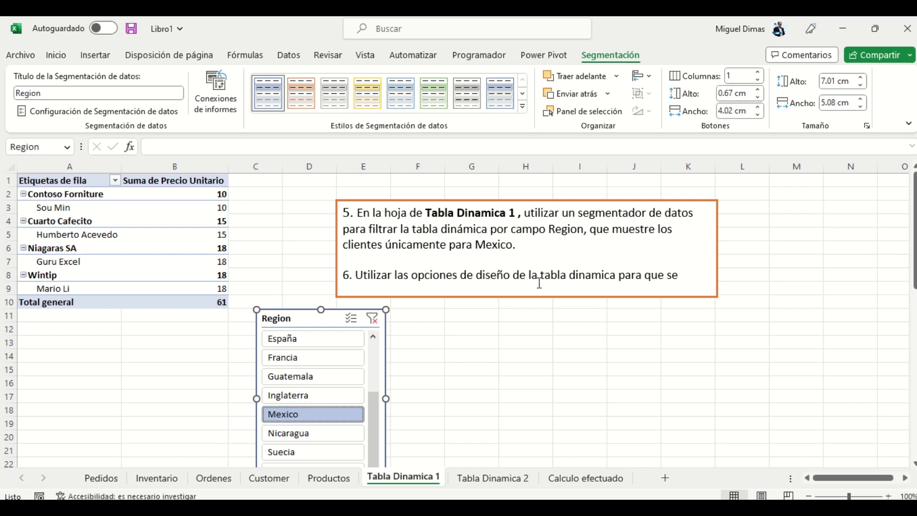
left_click(670, 296)
left_click_drag(718, 297, 779, 307)
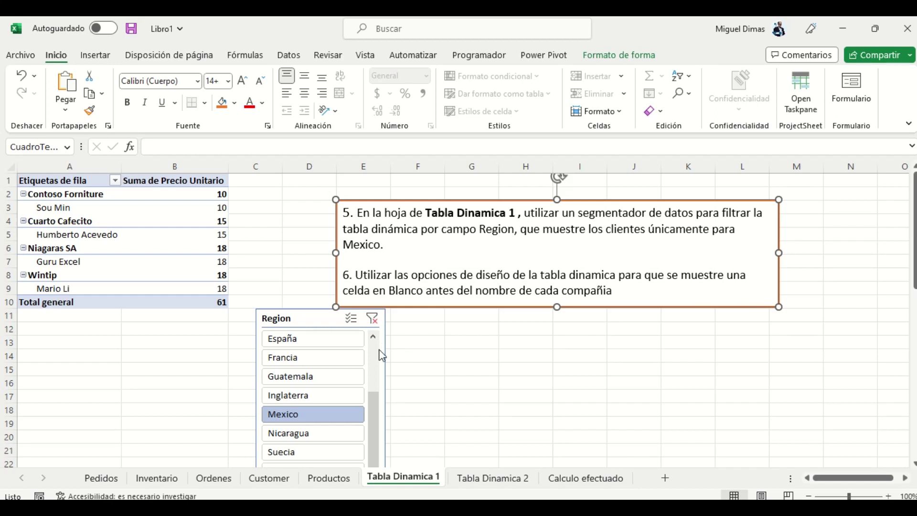
- Insert a blank line after each company in the Tabla Dinamica 1 pivot, then go to Tabla Dinamica 2
left_click(48, 193)
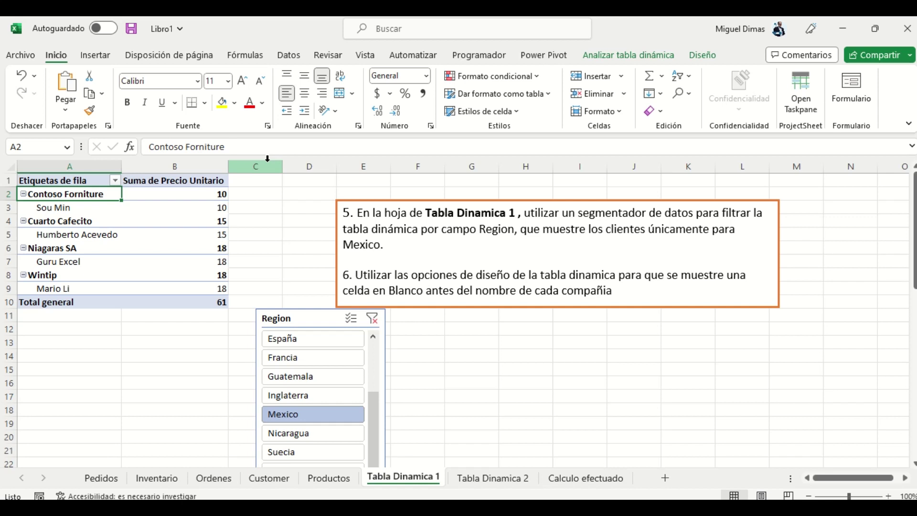
left_click(604, 60)
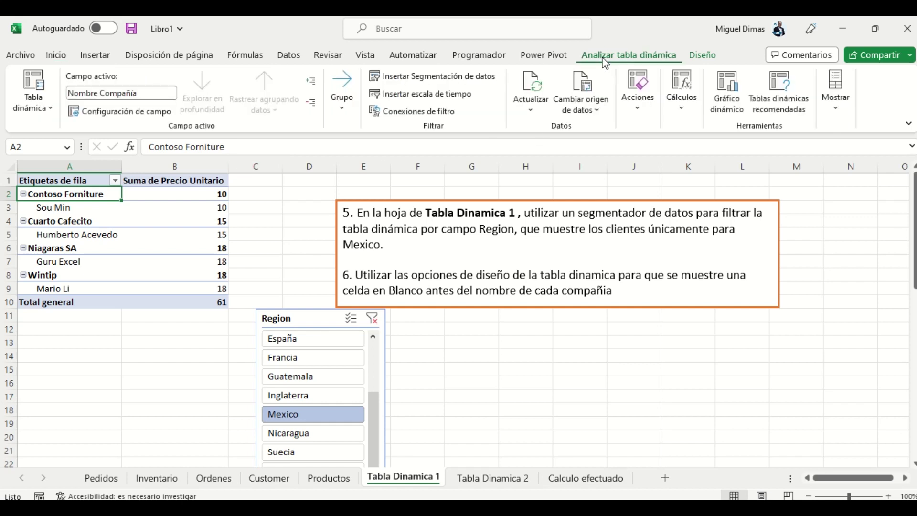
left_click(701, 56)
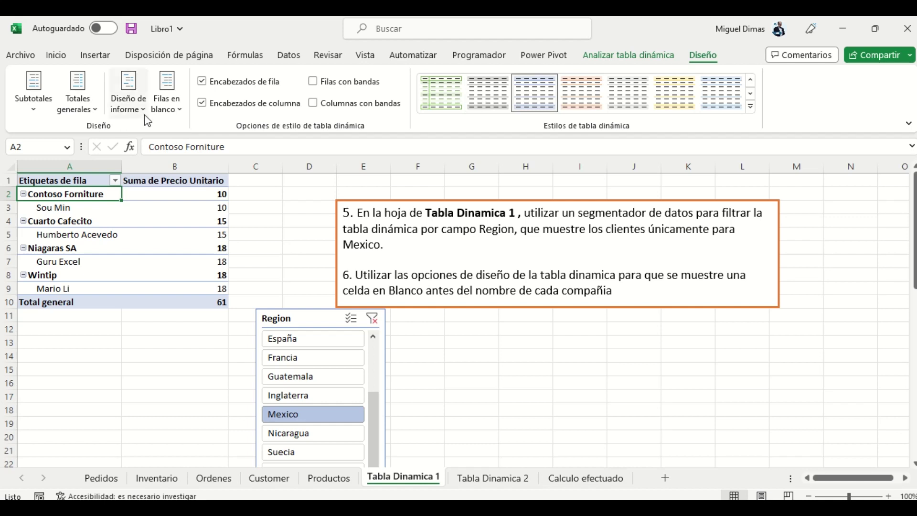
left_click(167, 96)
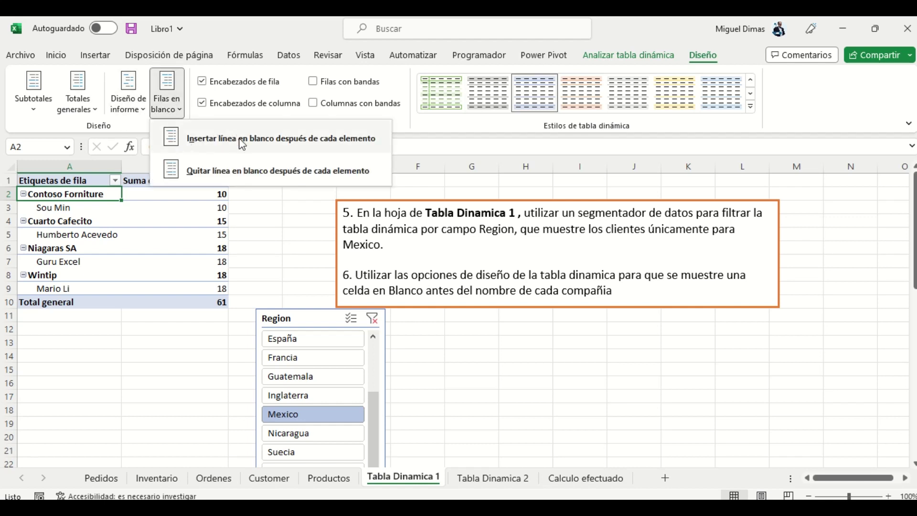
left_click(262, 147)
left_click(490, 355)
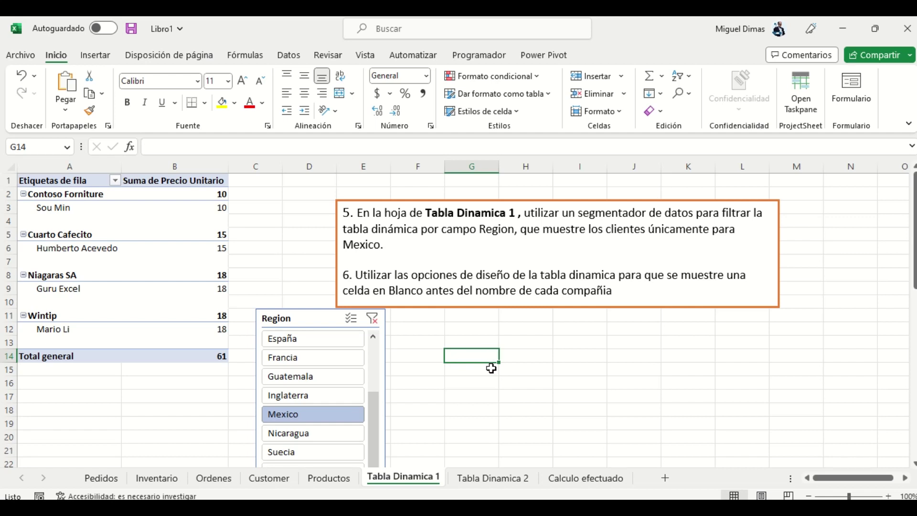
left_click(491, 474)
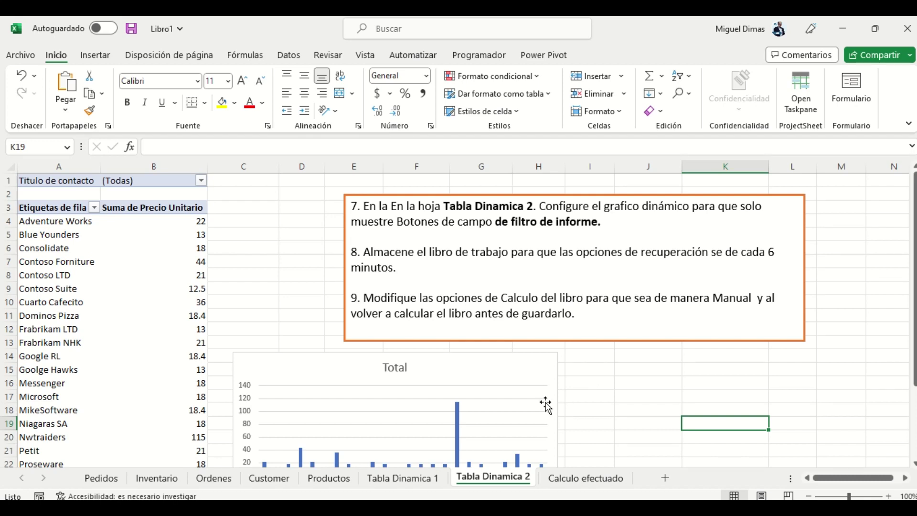
- Limit the Tabla Dinamica 2 pivot chart's field buttons to the Título de contacto report filter
left_click(518, 373)
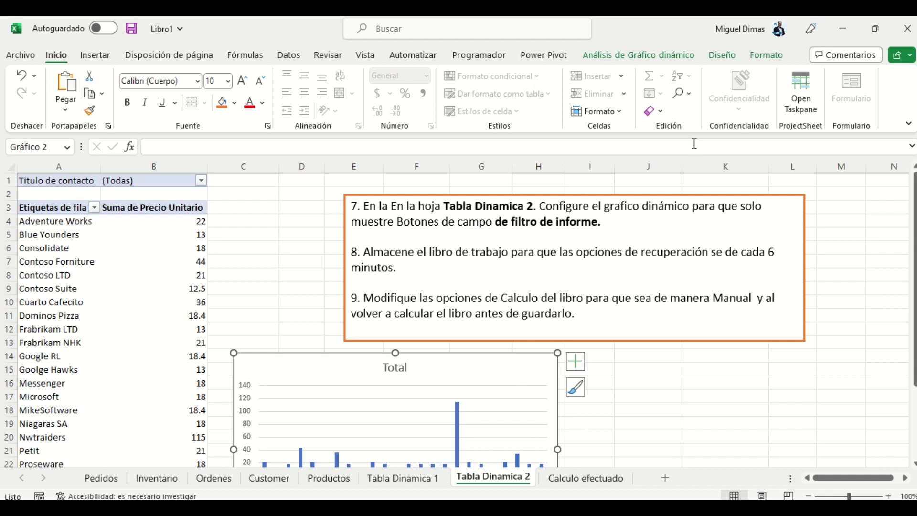
left_click(672, 63)
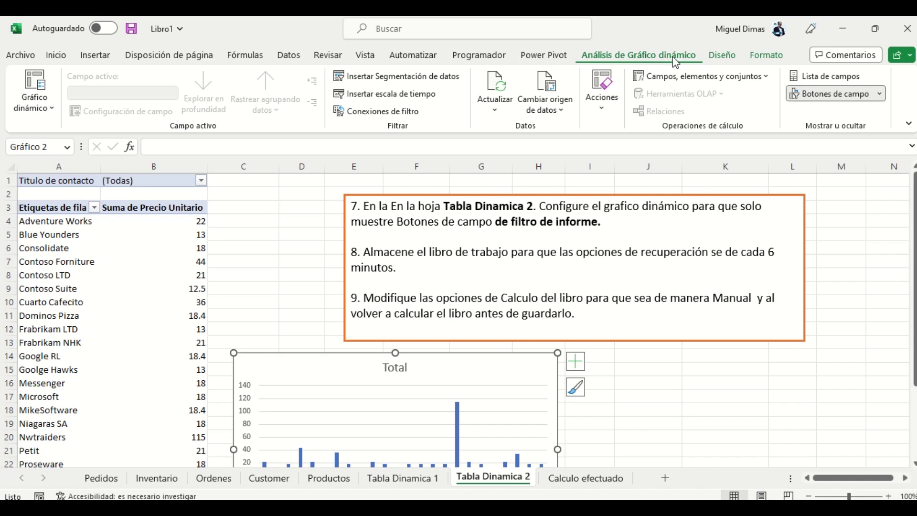
left_click(883, 96)
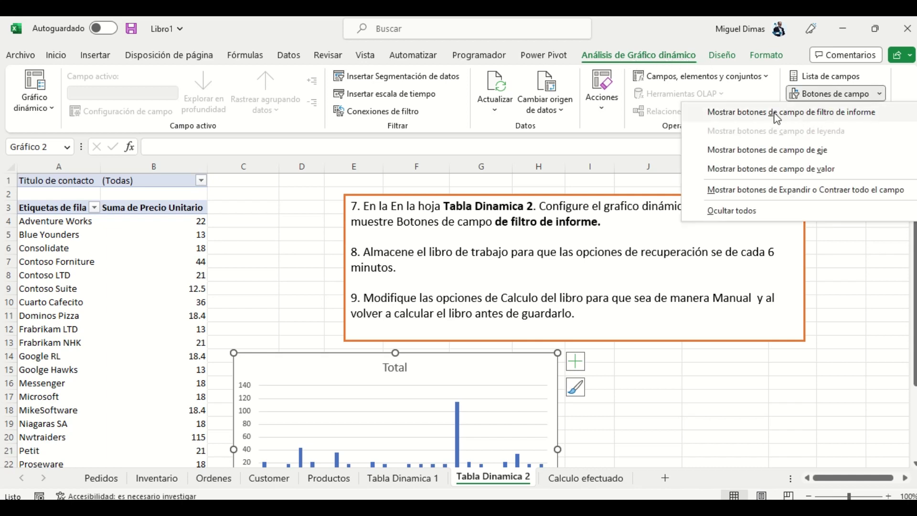
left_click(792, 112)
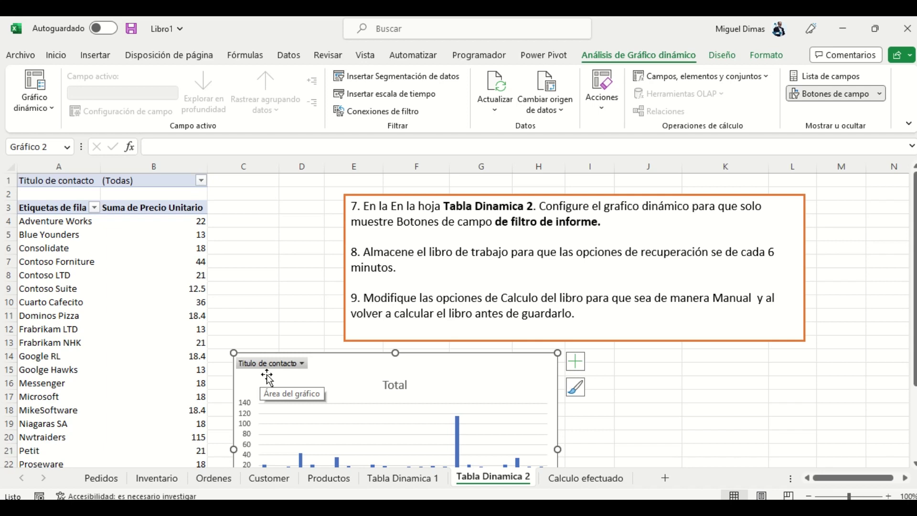
left_click(11, 58)
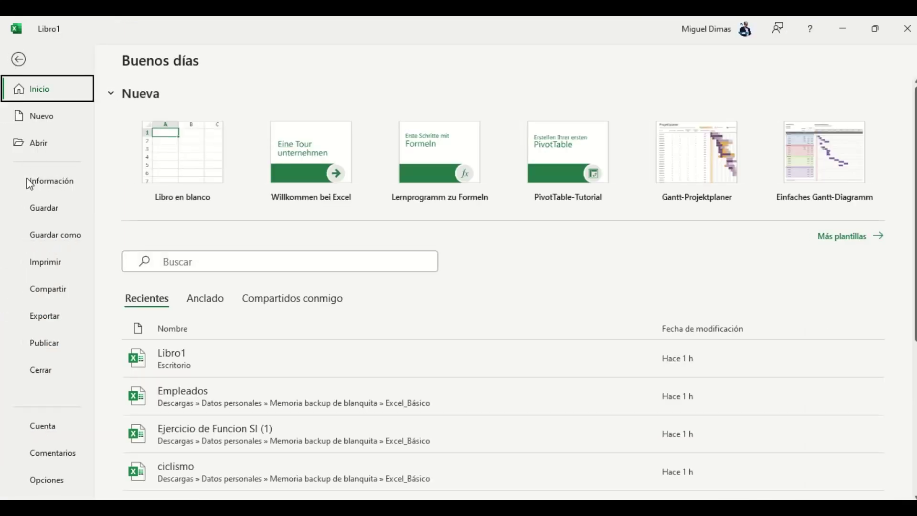
- Change the AutoRecover save interval from 10 to 6 minutes in Excel's Save options
left_click(48, 481)
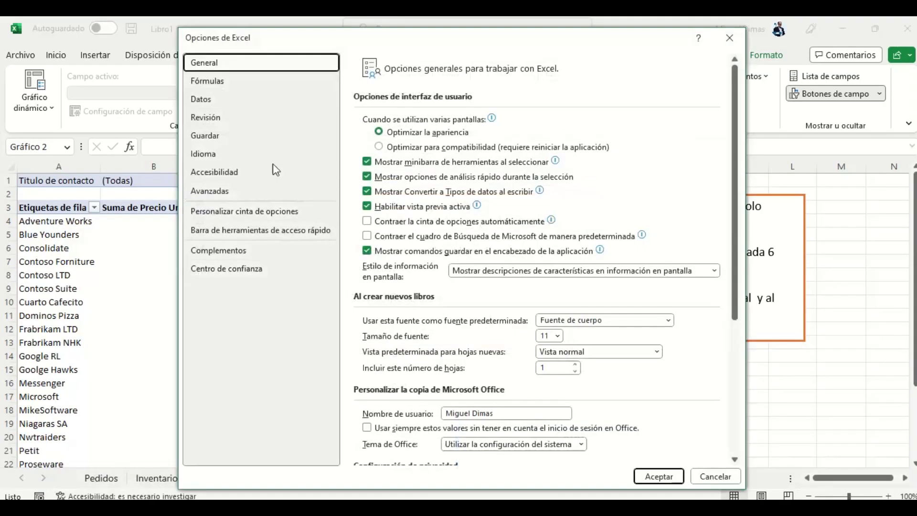
left_click(205, 135)
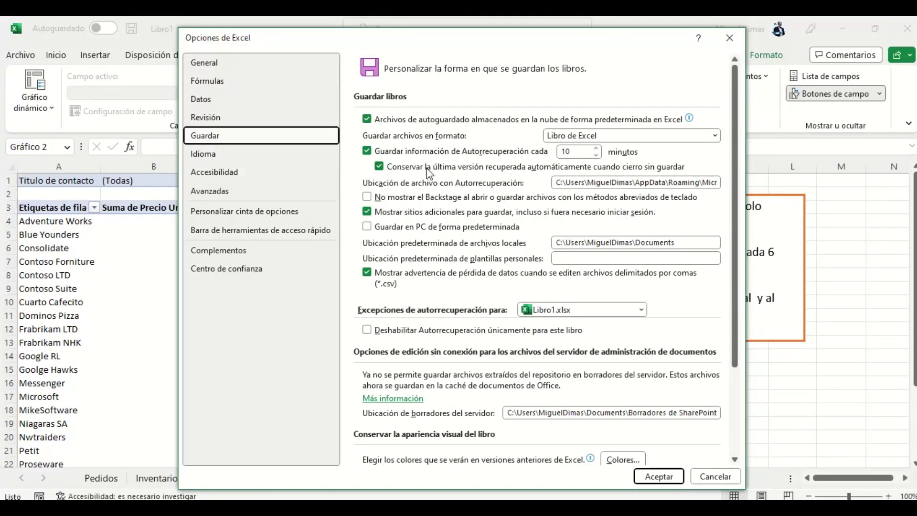
left_click(573, 152)
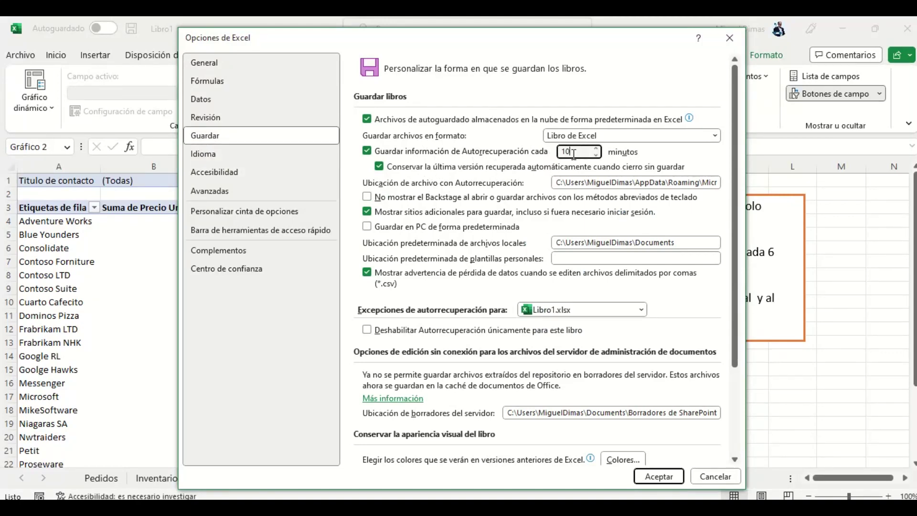
key("BackSpace")
key("BackSpace")
type("6")
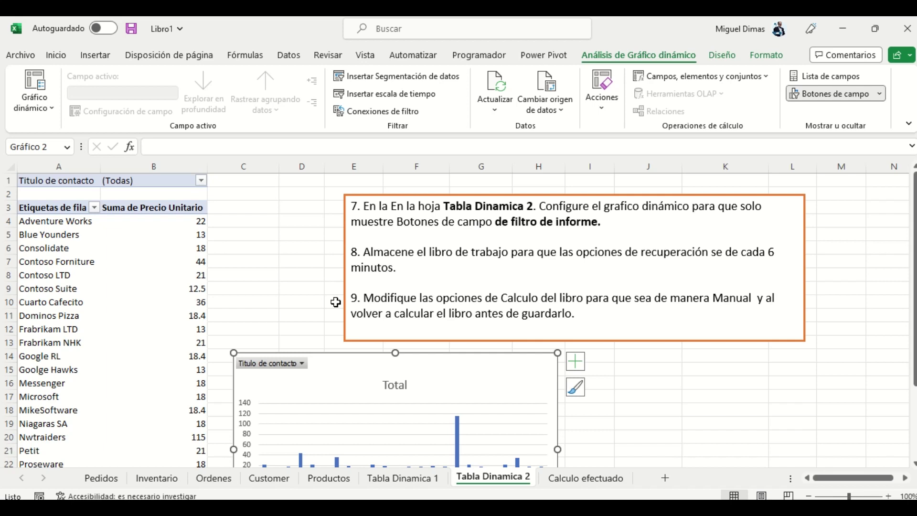
- Set workbook calculation to Manual in Formulas options, keeping recalculate-before-saving checked
left_click(21, 55)
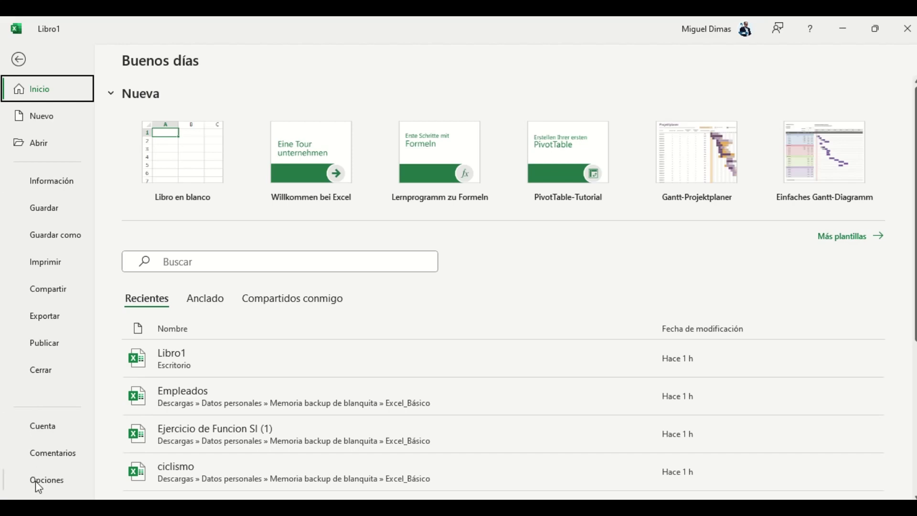
left_click(37, 488)
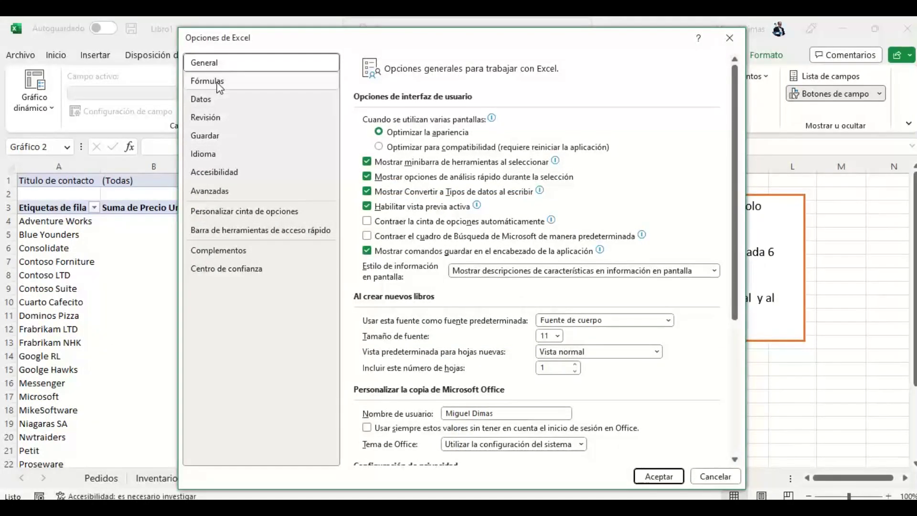
left_click(243, 82)
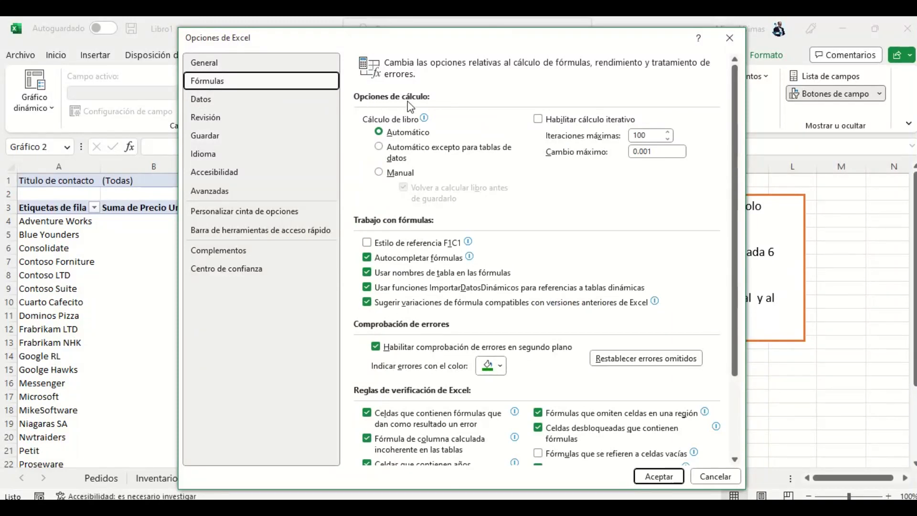
left_click(379, 173)
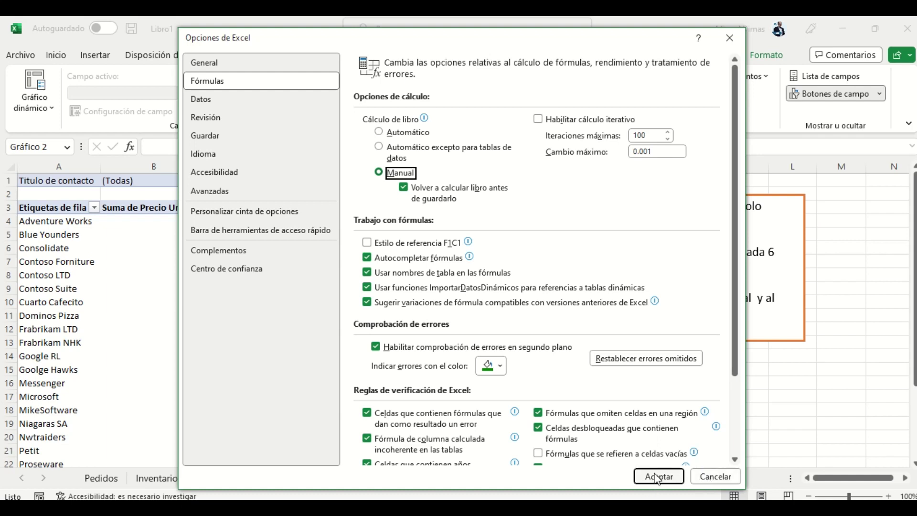
left_click(658, 476)
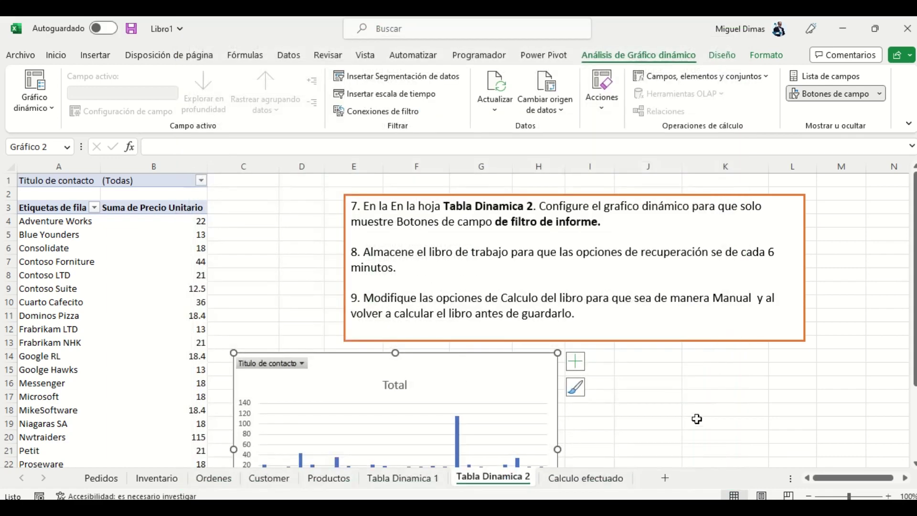
left_click(696, 418)
- Open the Calculo efectuado sheet and select cell M6, the Sueldo real formula =G6-L6
left_click(581, 476)
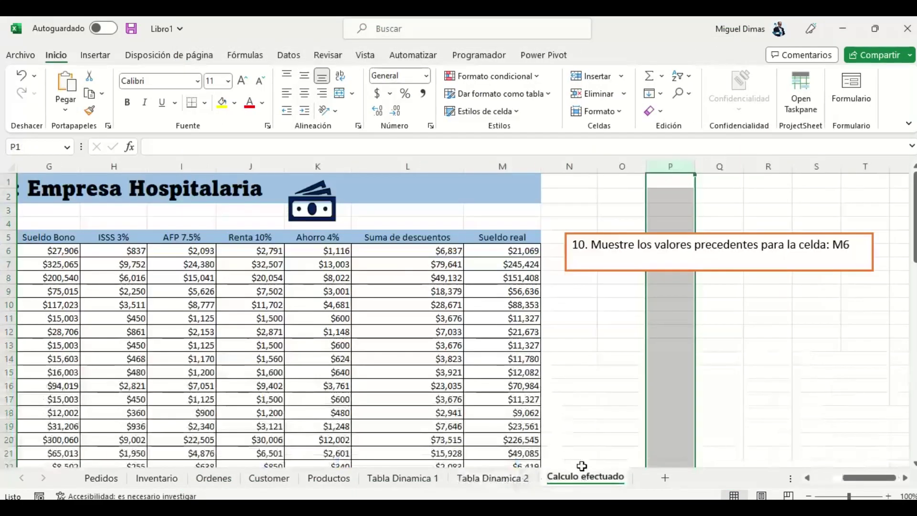
left_click(808, 478)
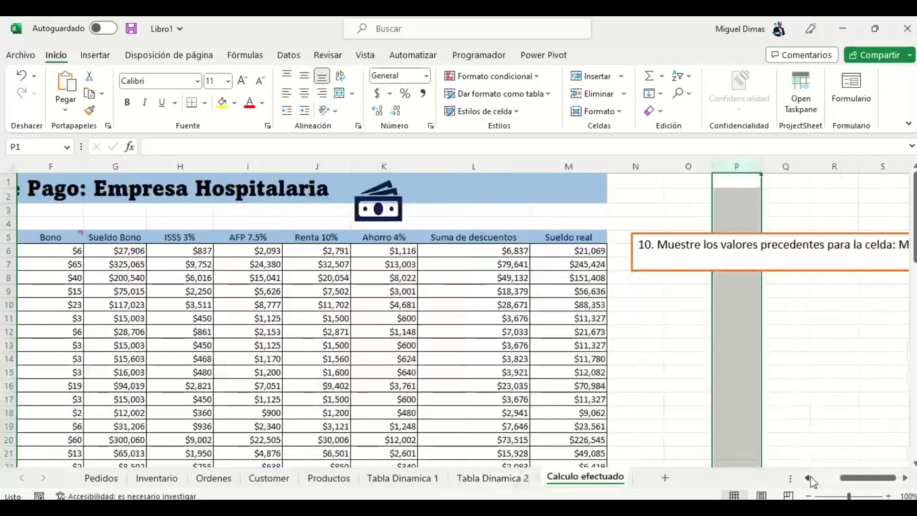
left_click(808, 478)
left_click(905, 478)
left_click(904, 477)
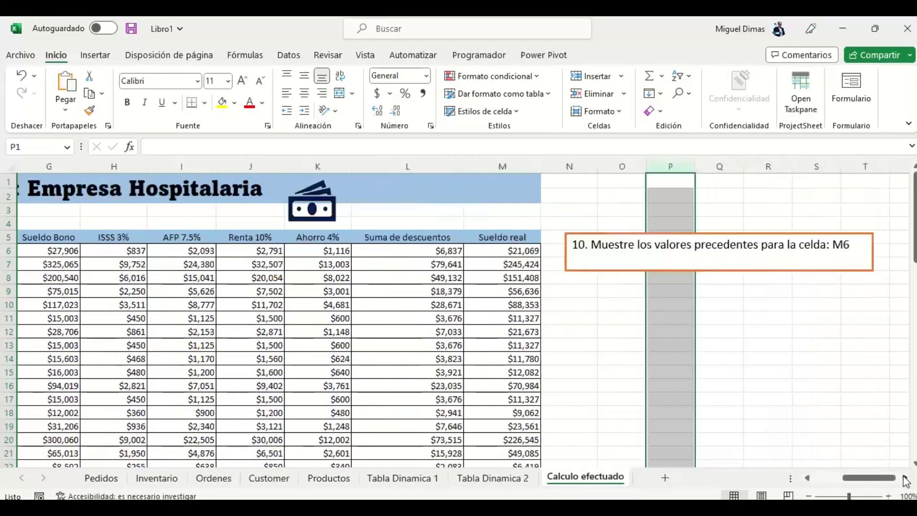
left_click(904, 478)
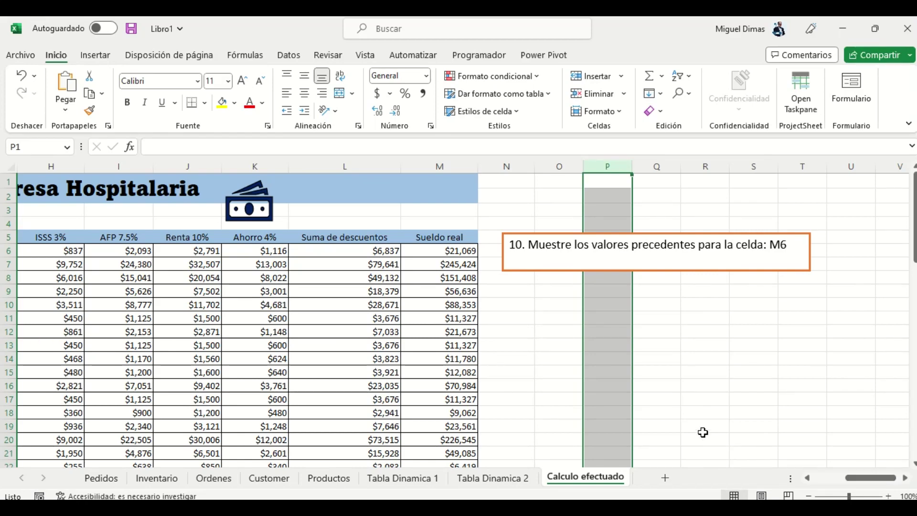
left_click(426, 252)
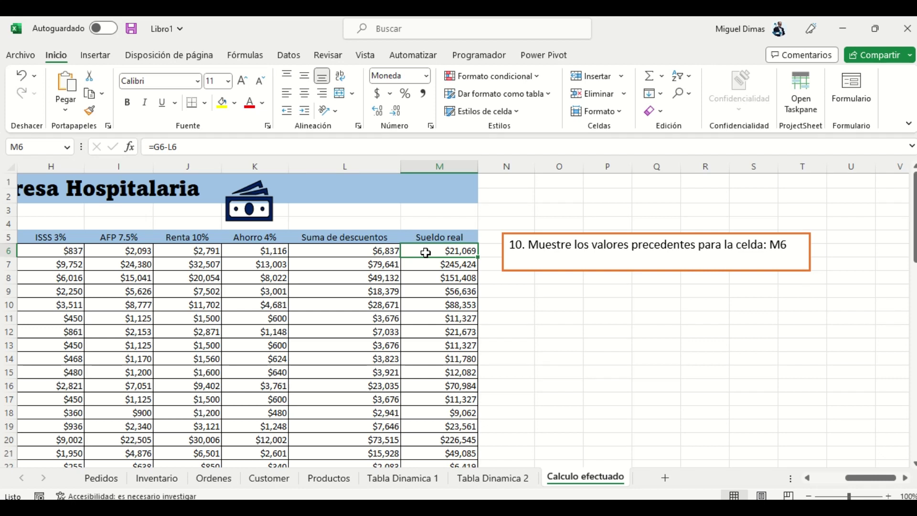
left_click(251, 57)
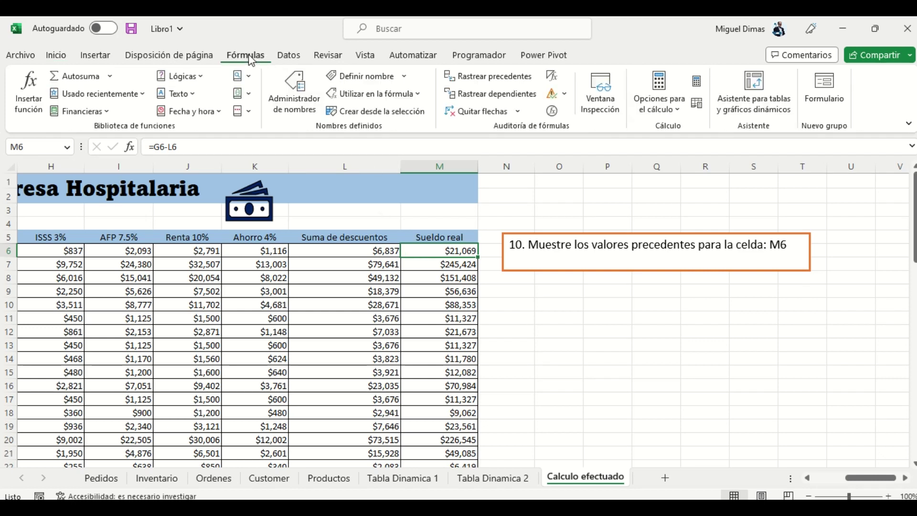
- Trace M6's precedents from G6 and L6, review the deduction columns, and reselect M6
left_click(491, 80)
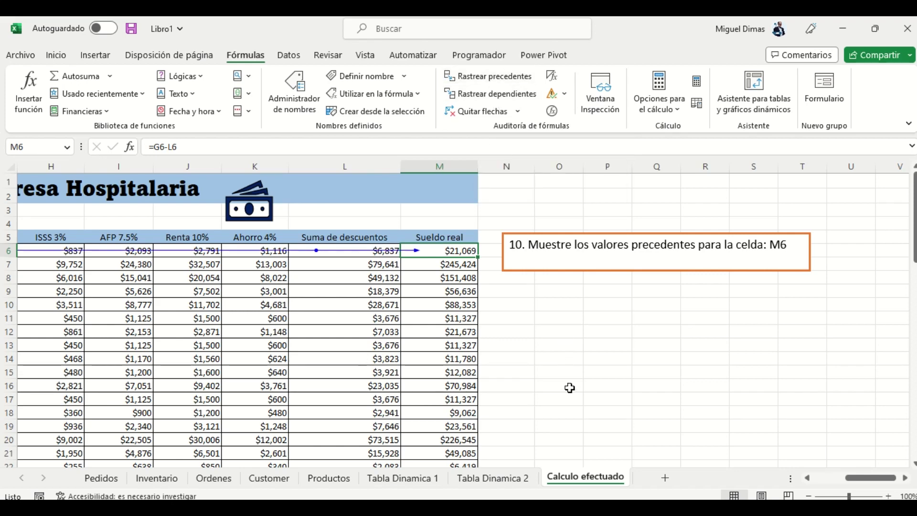
left_click(807, 479)
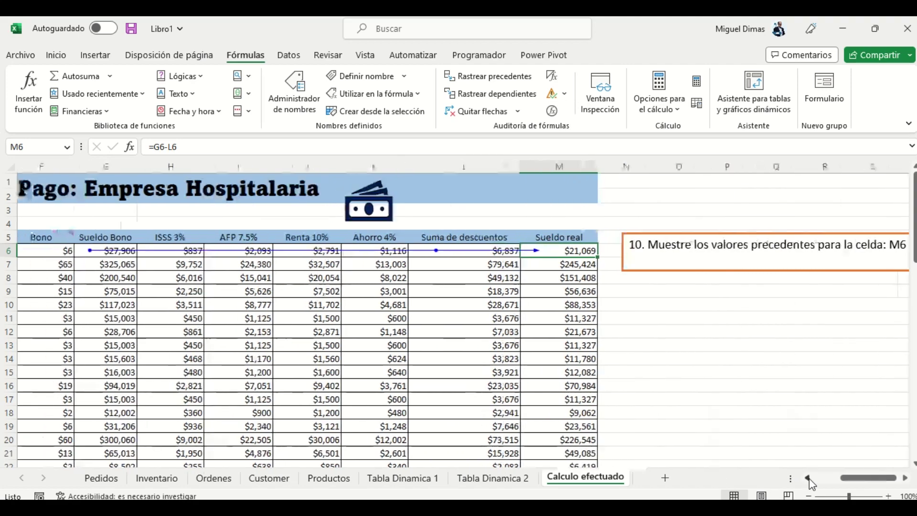
left_click(808, 479)
left_click(808, 479)
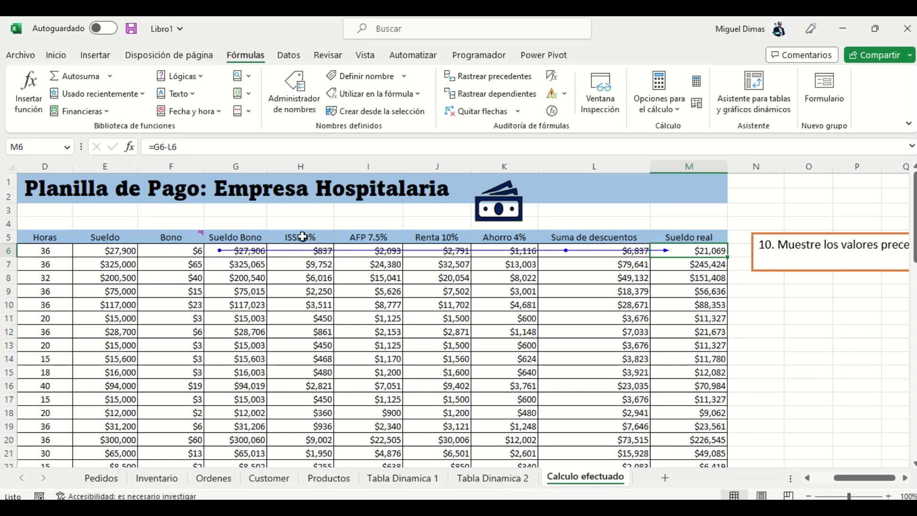
left_click_drag(307, 237, 438, 238)
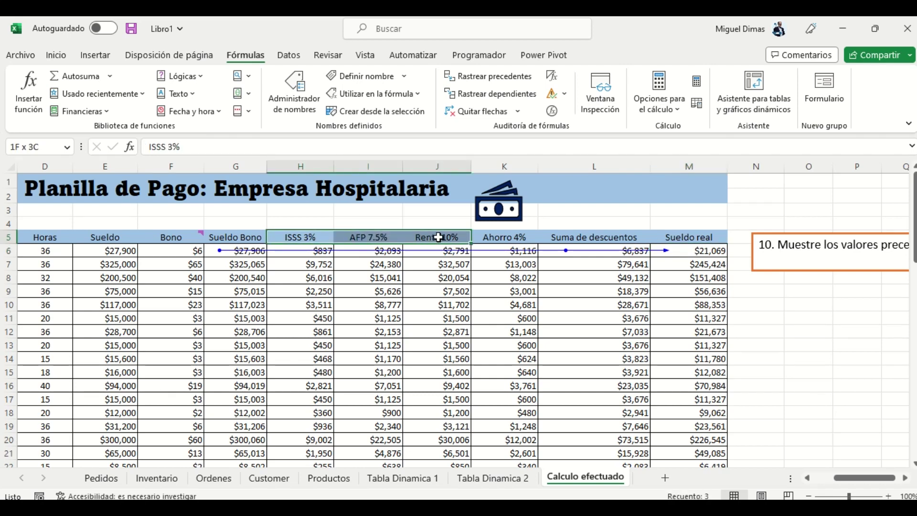
left_click_drag(438, 237, 572, 243)
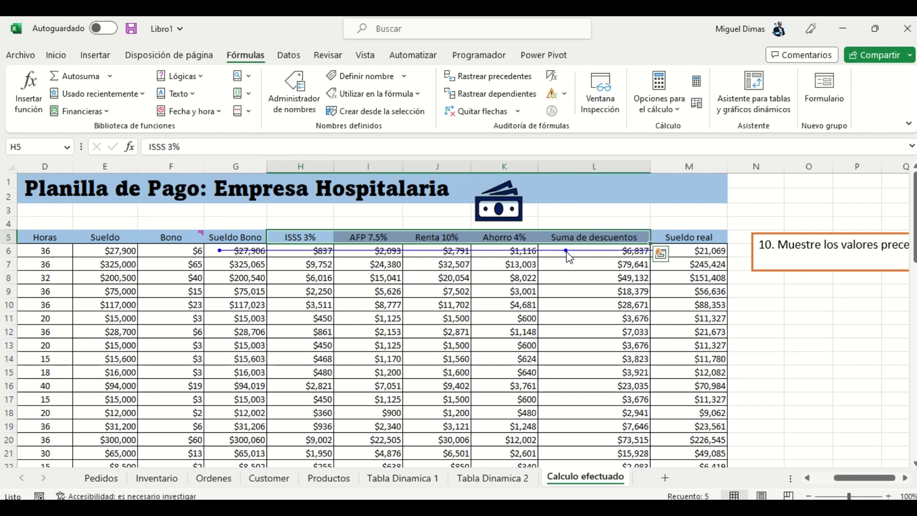
left_click(693, 260)
left_click(678, 251)
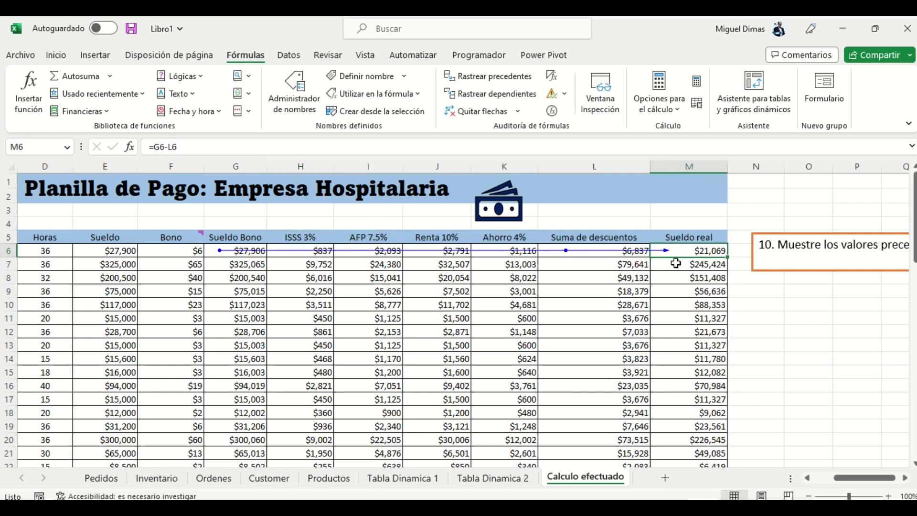